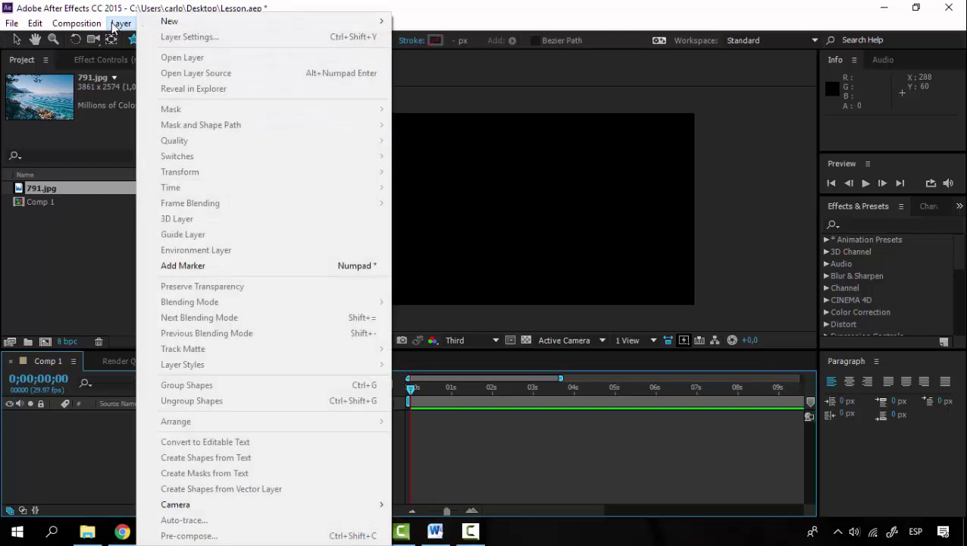
Add 791.jpg from the project to Comp 1 and fit it to the composition size
click(120, 24)
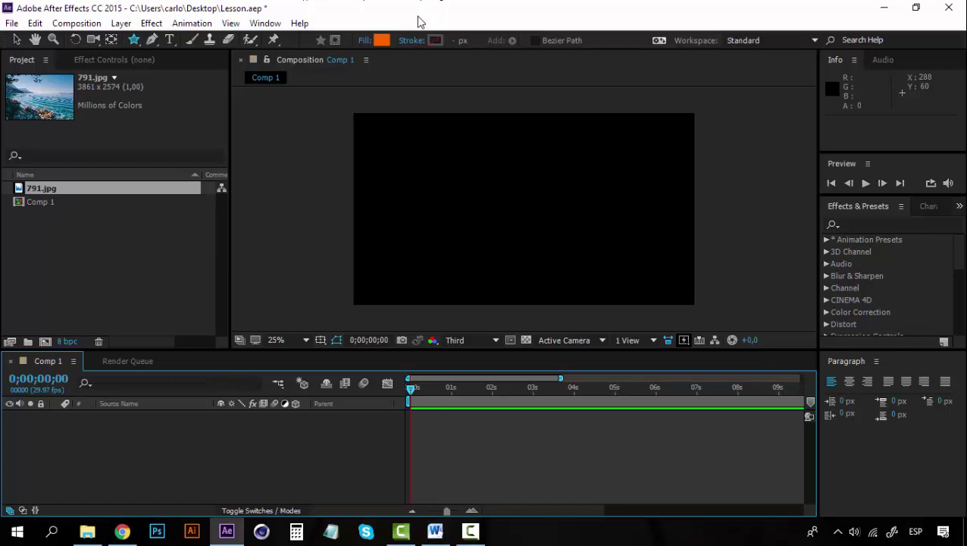
click(47, 189)
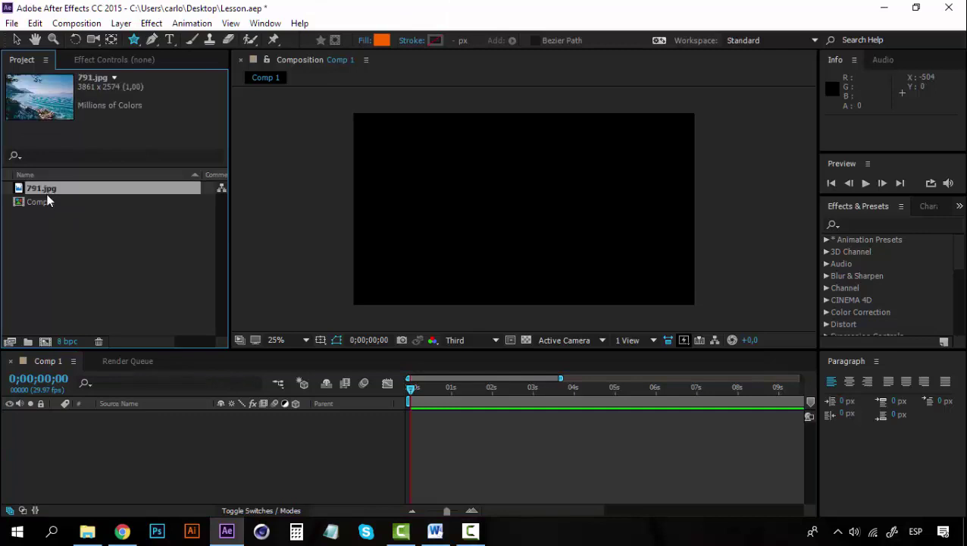
drag(383, 317, 510, 228)
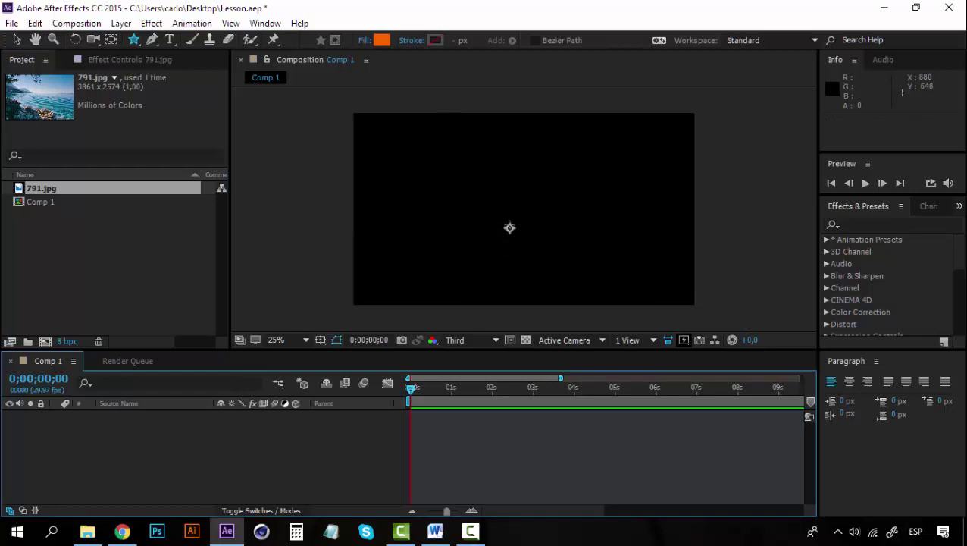
right_click(547, 222)
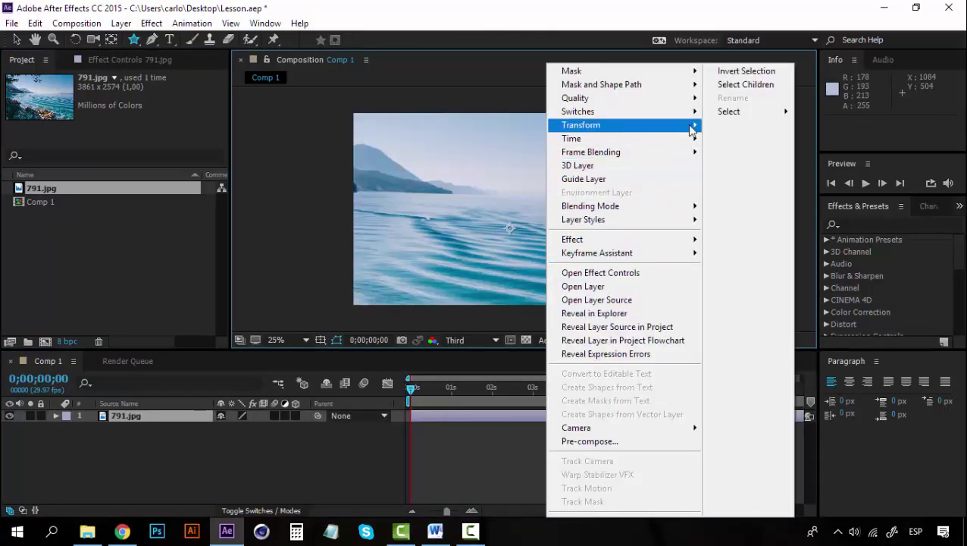
mouse_move(691, 128)
click(372, 313)
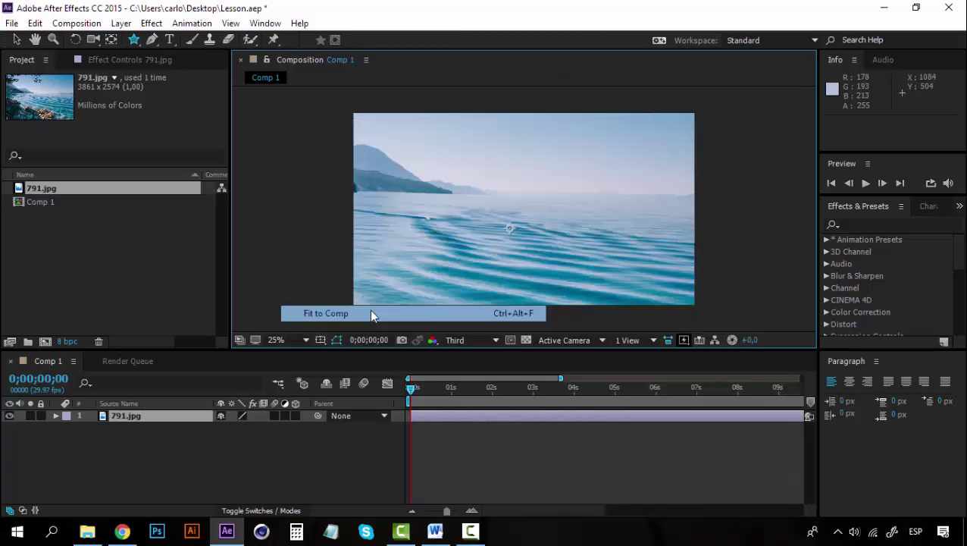
click(138, 437)
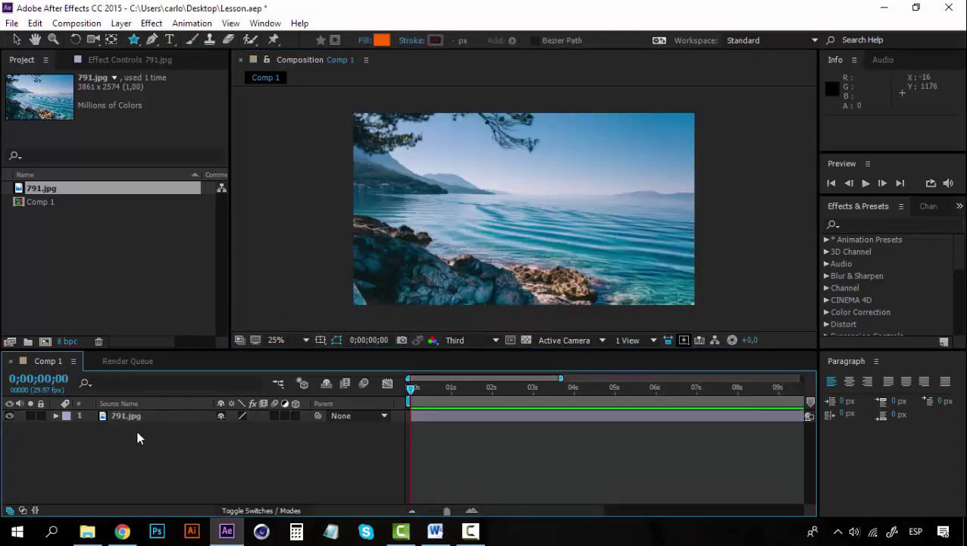
Create a new adjustment layer above the 791.jpg layer
click(130, 422)
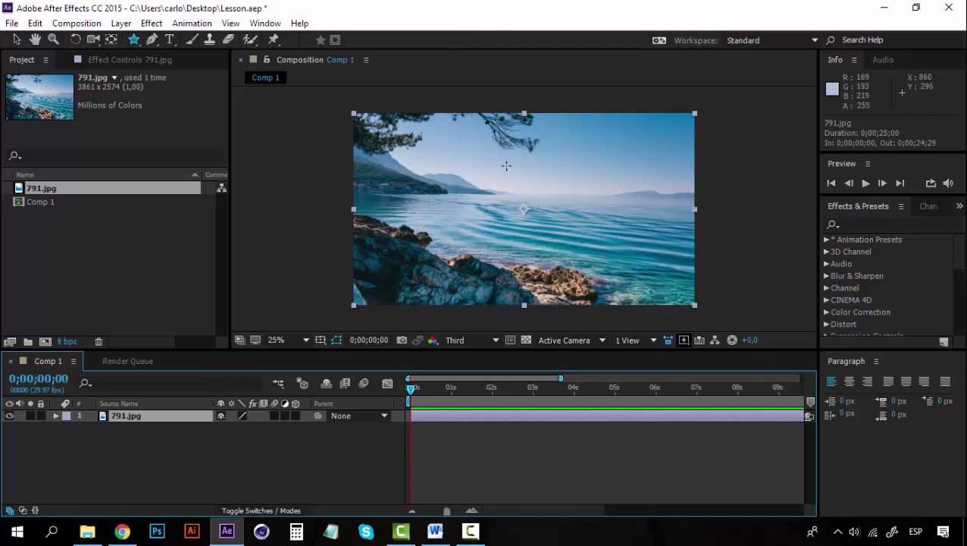
click(137, 432)
click(128, 415)
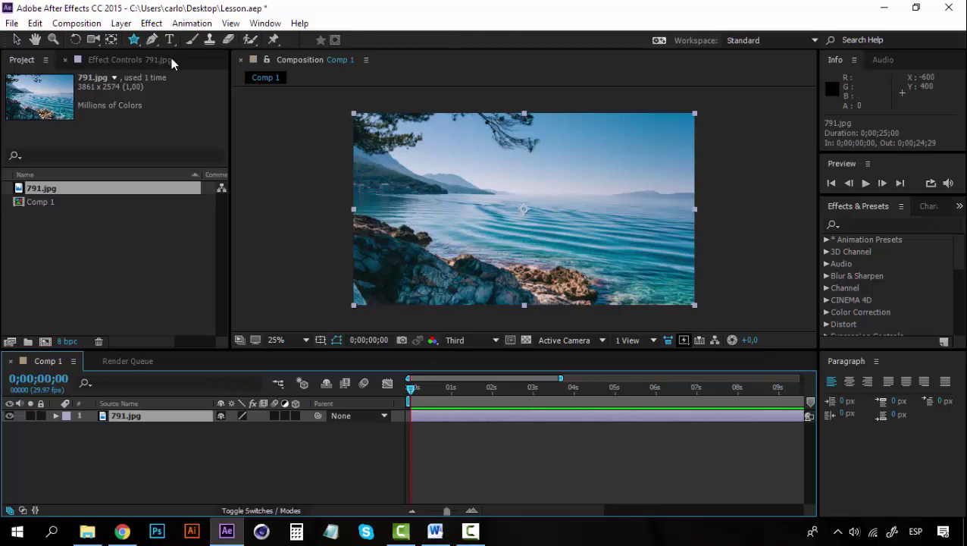
click(121, 23)
mouse_move(256, 22)
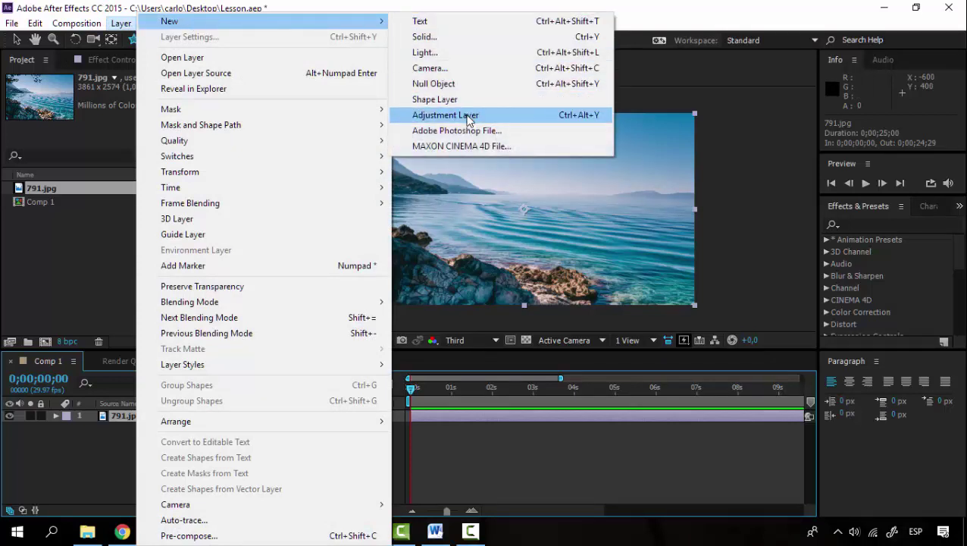
click(447, 116)
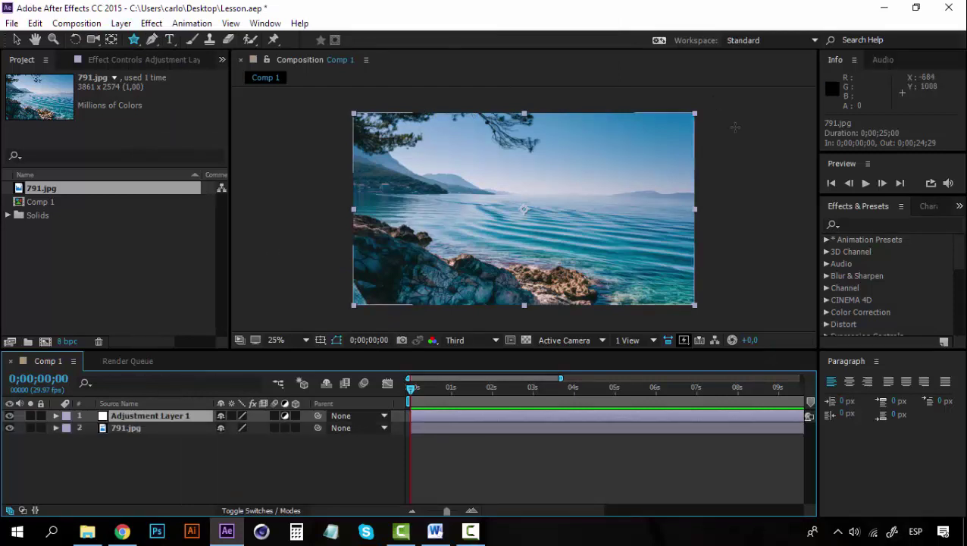
Hide the 791.jpg layer to inspect the adjustment layer alone, and show the image again
key(ctrl+alt+shift+v)
click(4, 420)
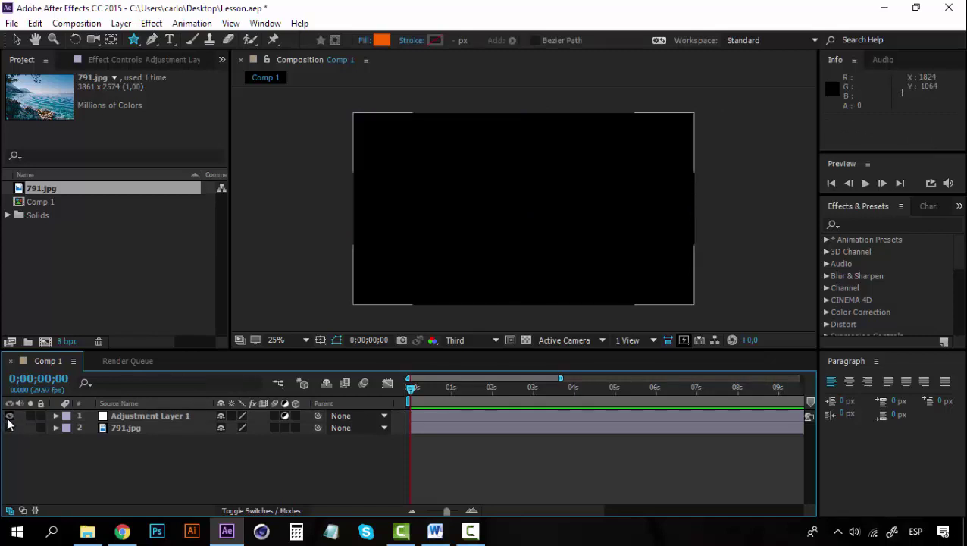
click(9, 428)
click(143, 416)
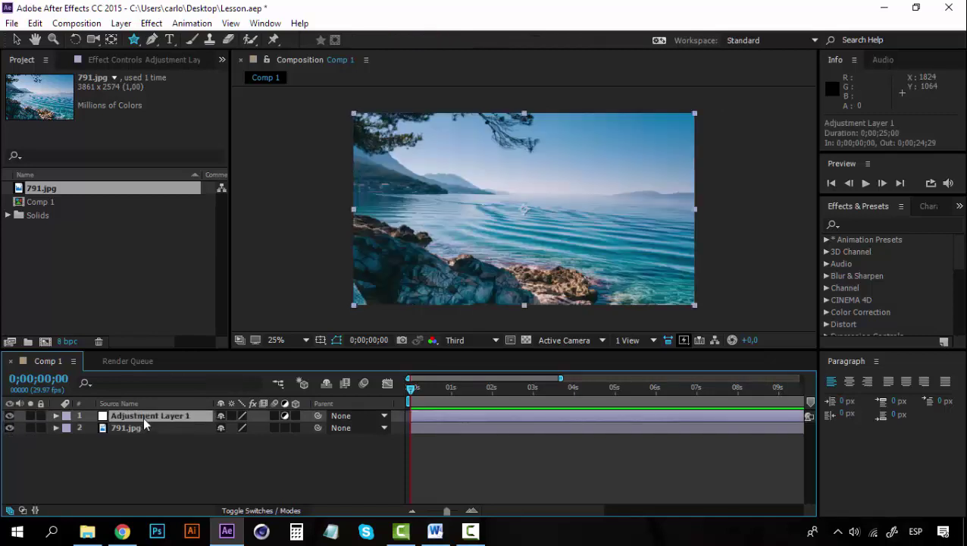
click(150, 444)
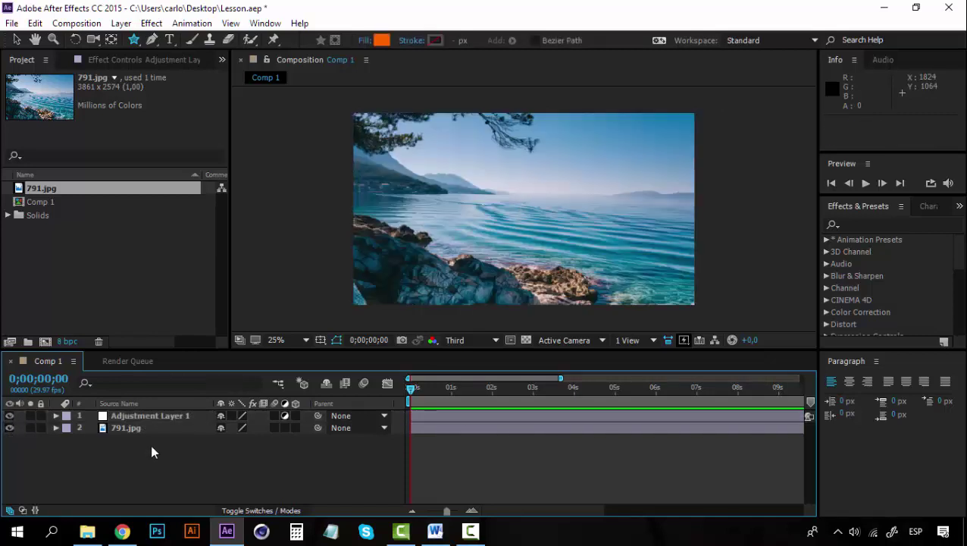
Apply the Hue/Saturation effect to the adjustment layer and set Master Saturation to -100
click(153, 418)
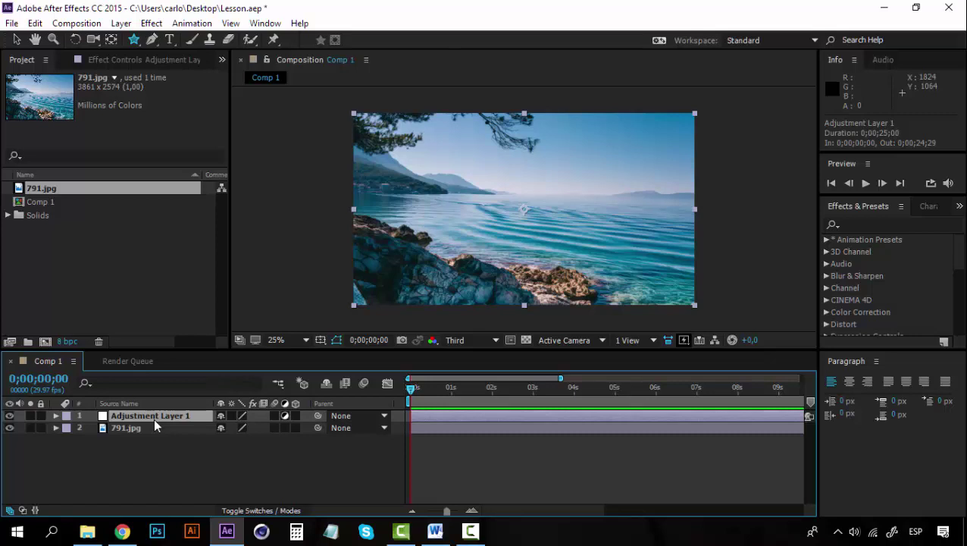
click(155, 23)
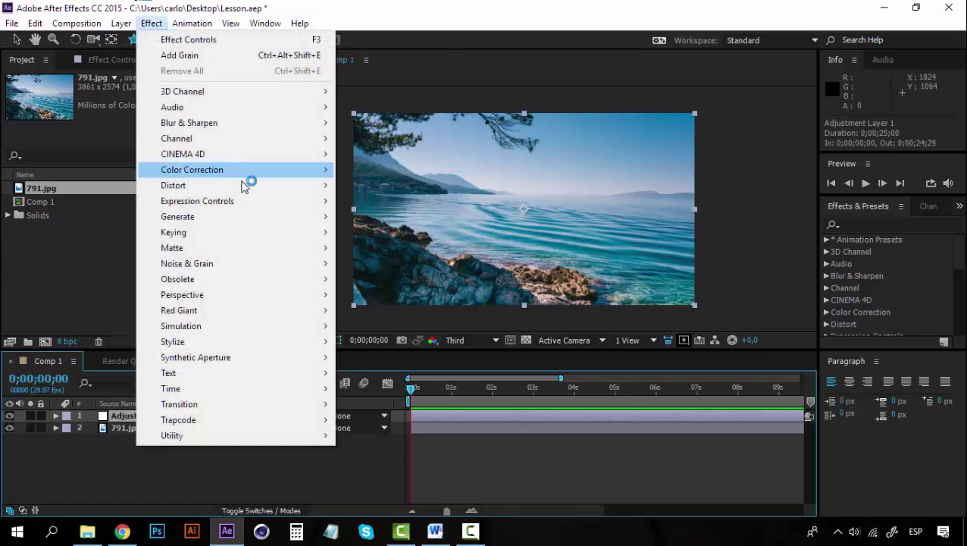
mouse_move(288, 179)
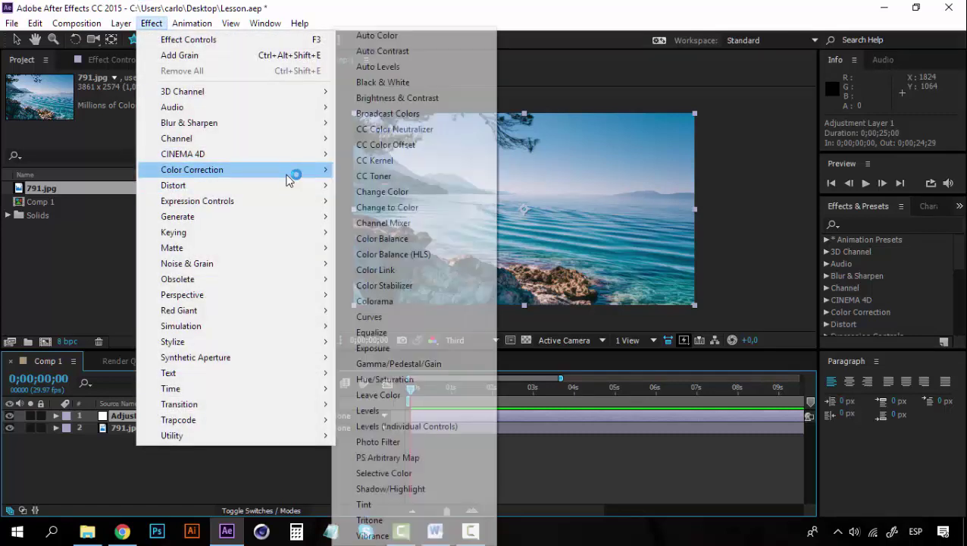
click(385, 379)
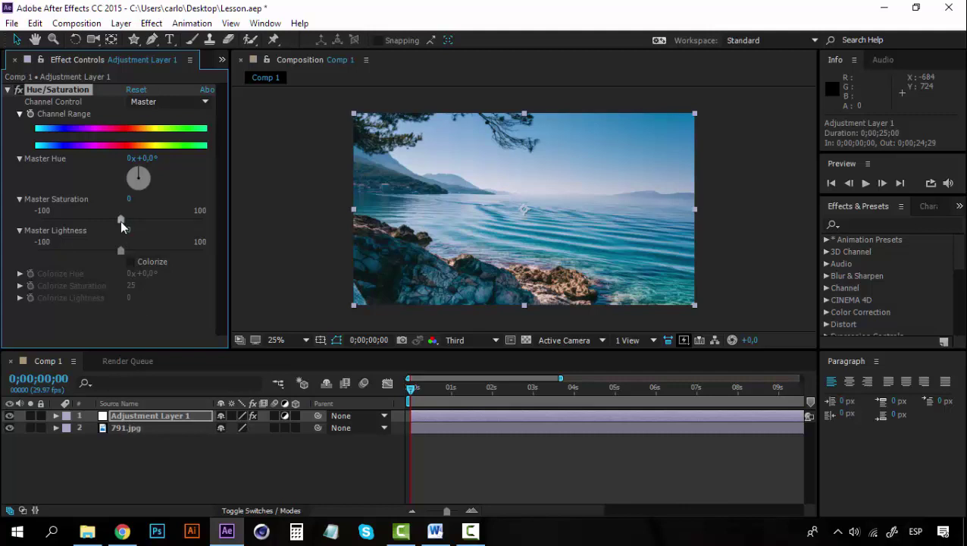
drag(121, 221, 21, 227)
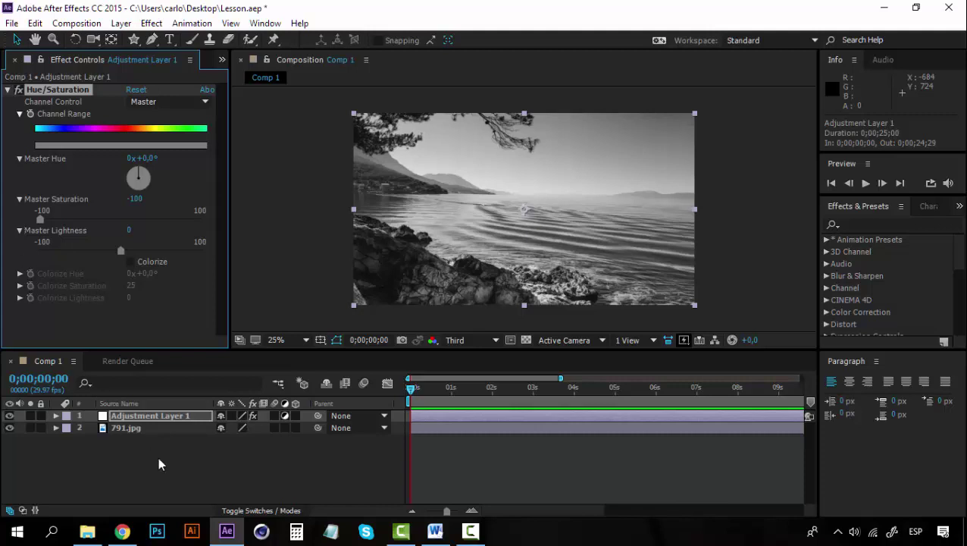
click(161, 415)
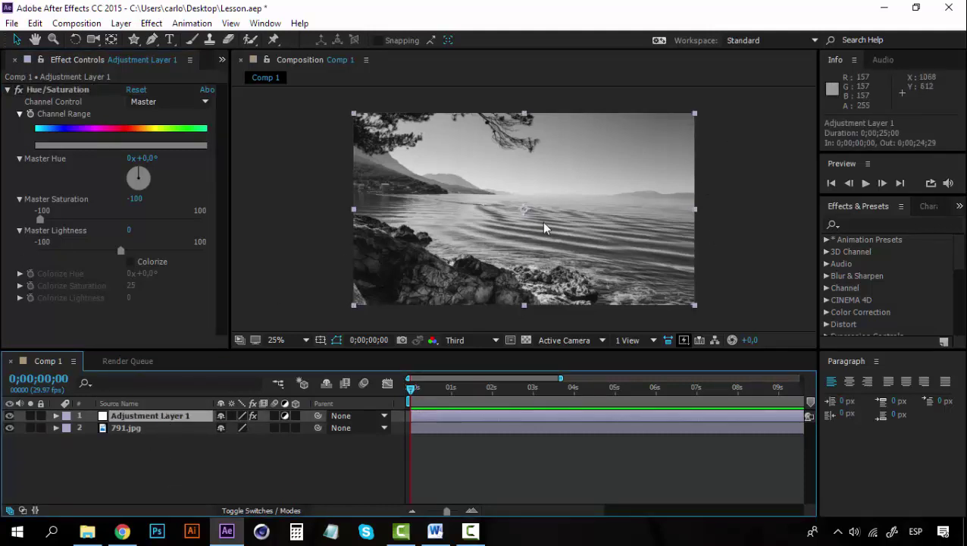
Move the 791.jpg layer above the adjustment layer to compare the result, and return it beneath
click(130, 429)
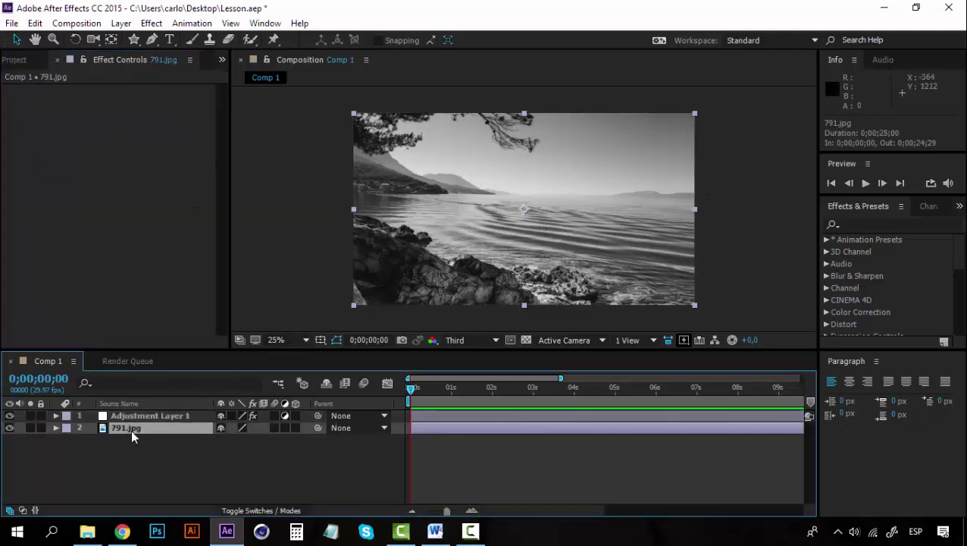
drag(131, 428, 154, 409)
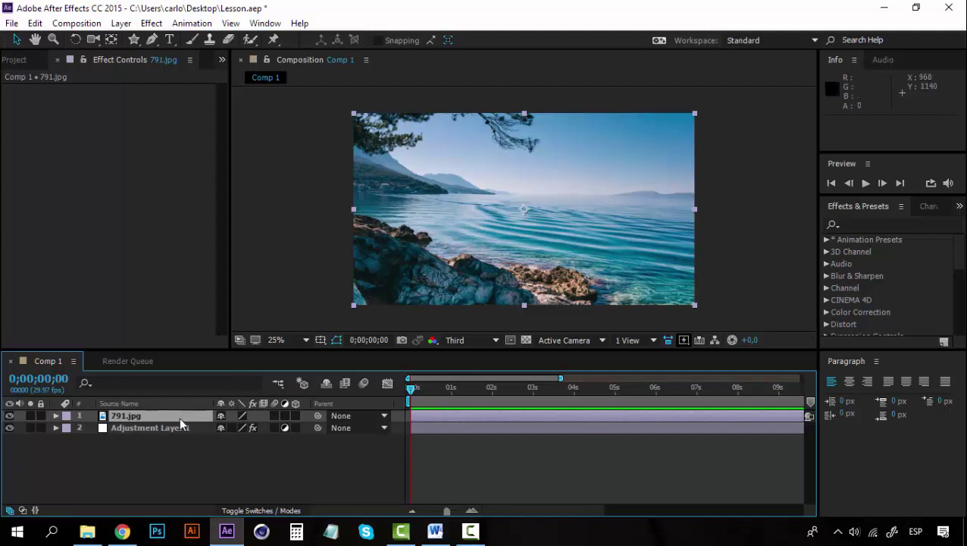
drag(138, 415, 143, 448)
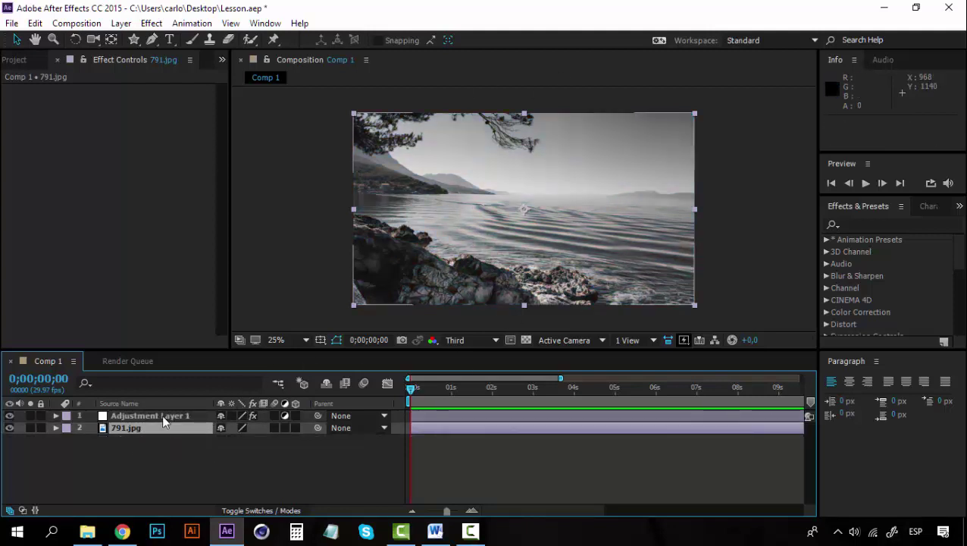
click(112, 417)
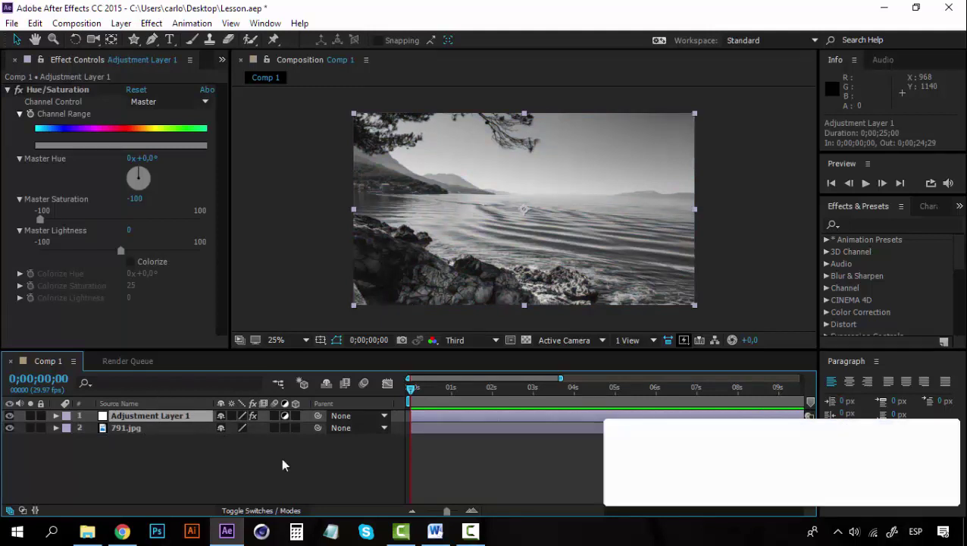
click(138, 447)
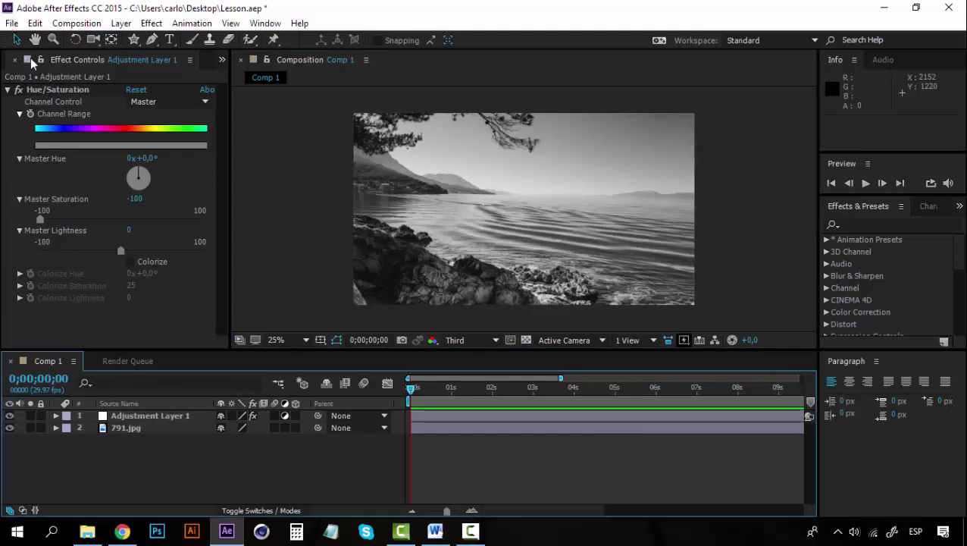
Place freesnowboardingtrick.mov in the composition as the top layer, scaled to about 44% and positioned at about 1416, 348
click(222, 60)
click(246, 78)
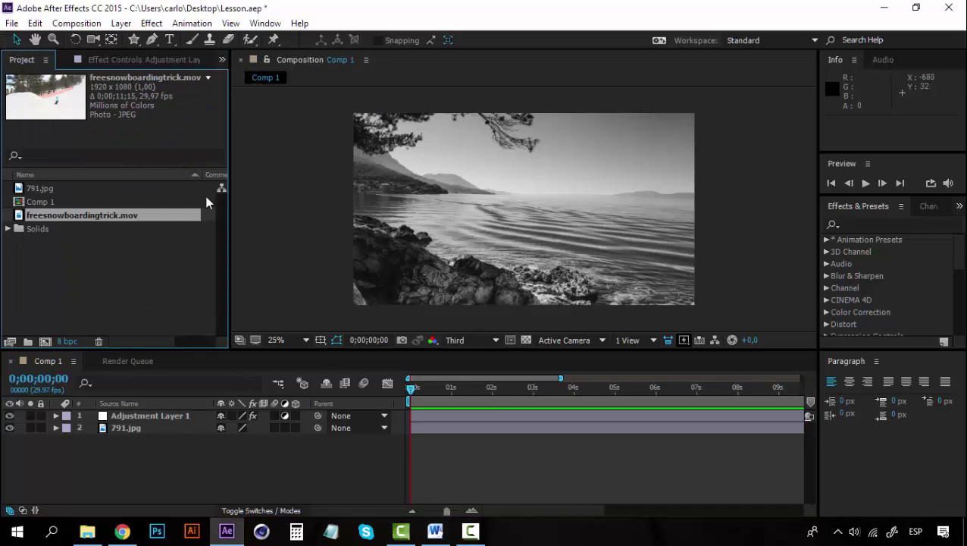
click(88, 247)
click(89, 217)
drag(71, 213, 519, 204)
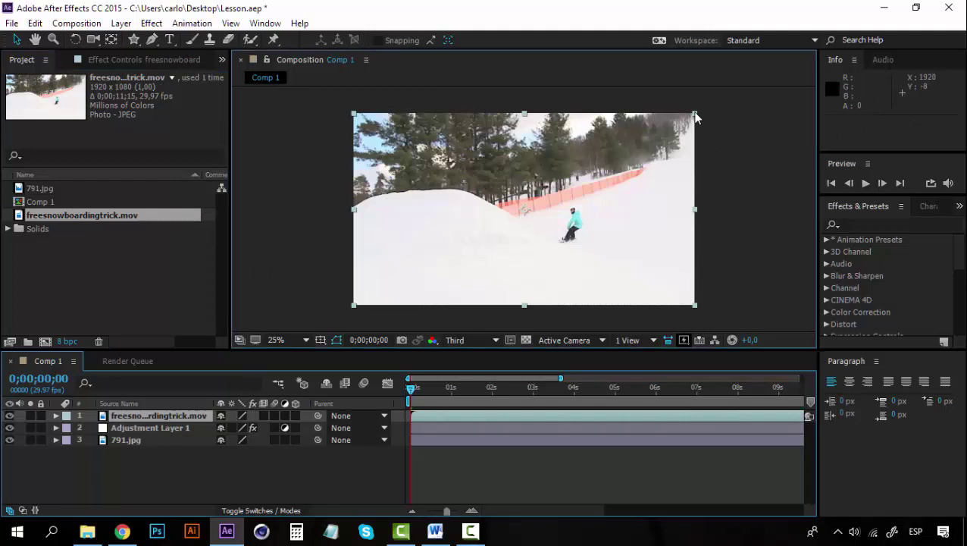
drag(695, 114, 599, 155)
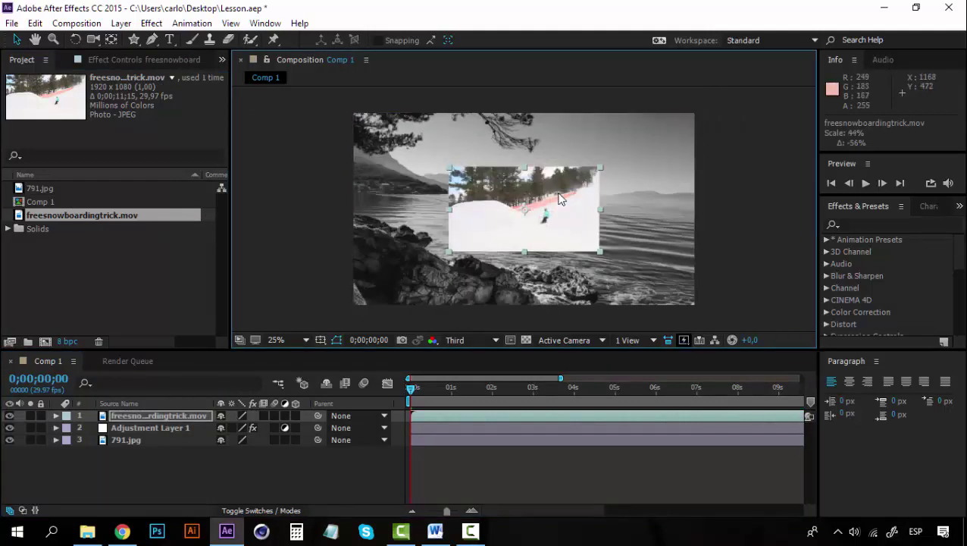
drag(551, 200, 638, 163)
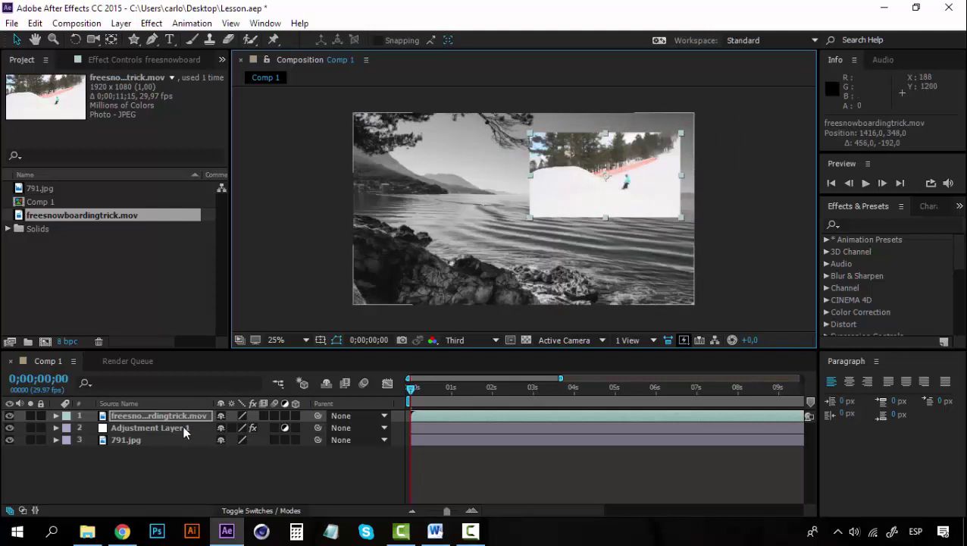
Preview the composition's playback with the snowboarding clip stacked above the adjustment layer
click(132, 428)
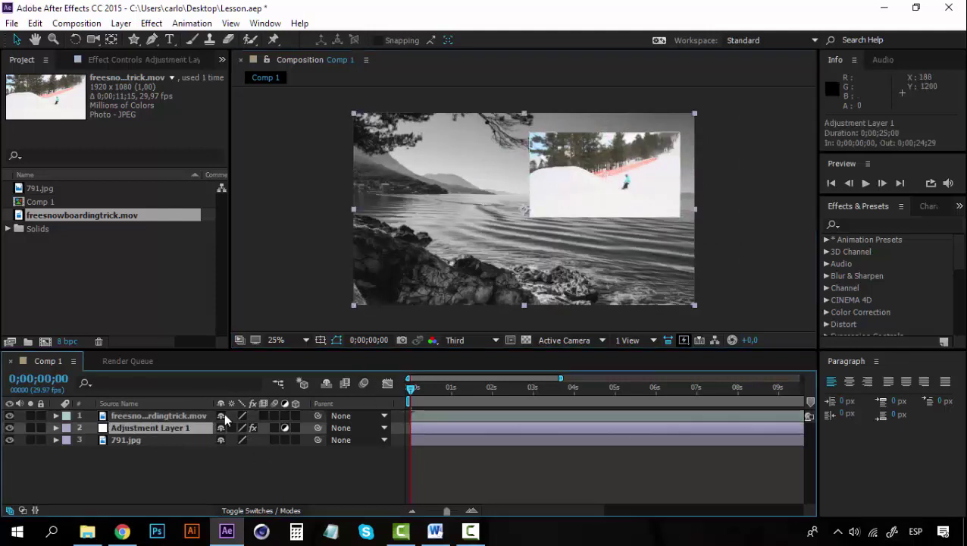
key(space)
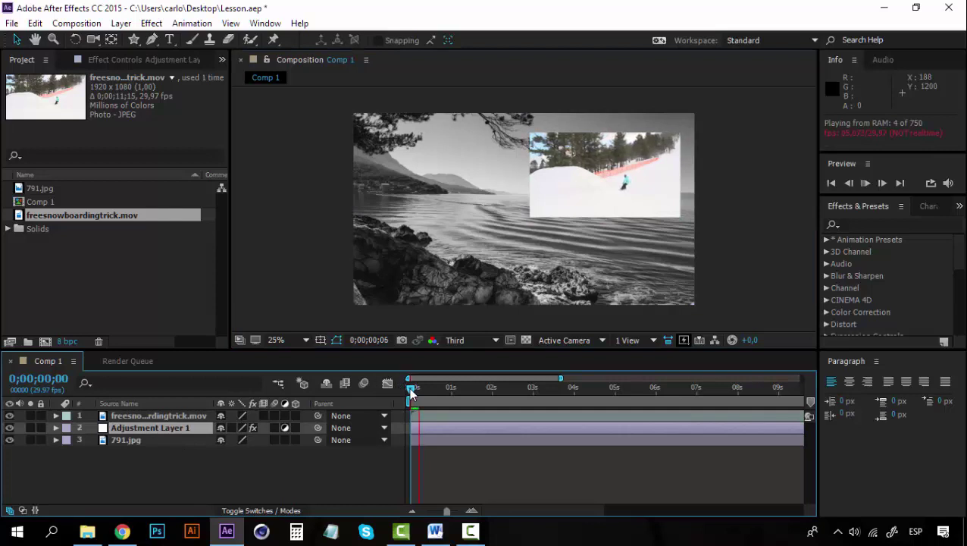
key(space)
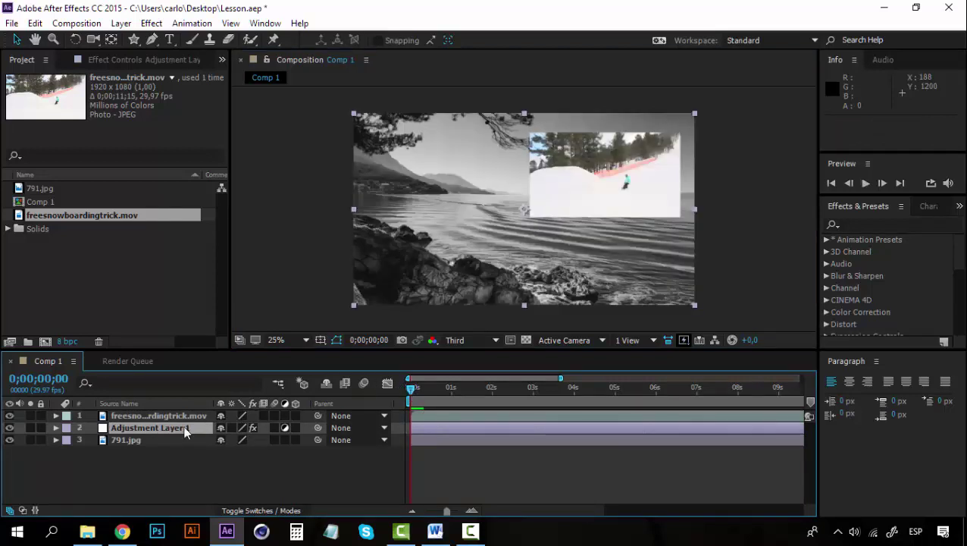
Move the adjustment layer above the snowboarding clip, and enlarge the clip and reposition it to about 1260, 480
drag(184, 426, 161, 416)
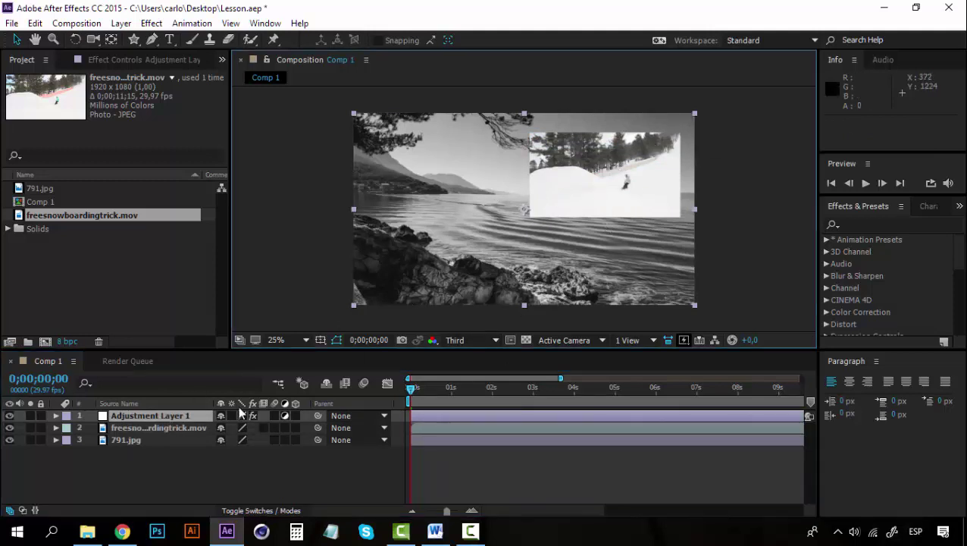
click(201, 427)
drag(524, 225, 505, 235)
drag(647, 161, 617, 186)
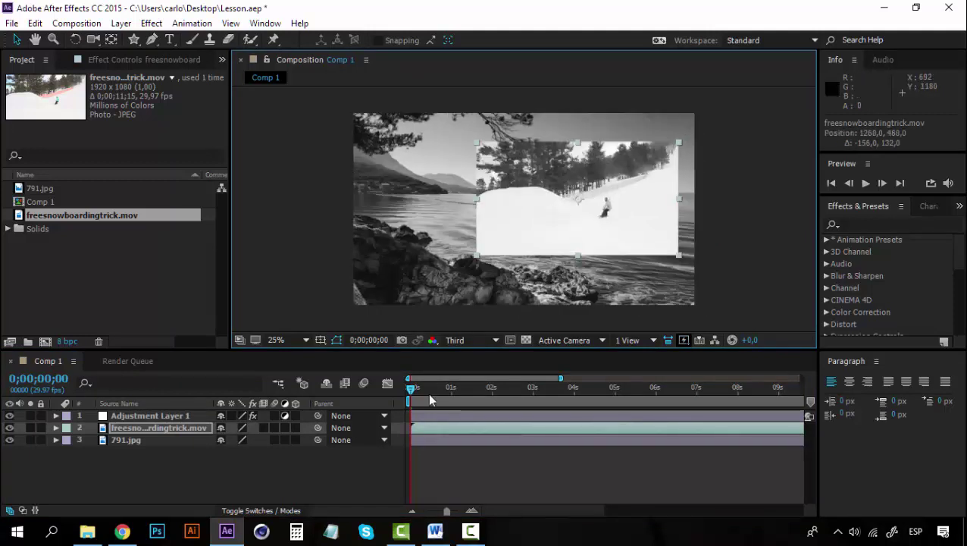
Preview the playback with the adjustment layer on top of both the snowboarding clip and the image
key(space)
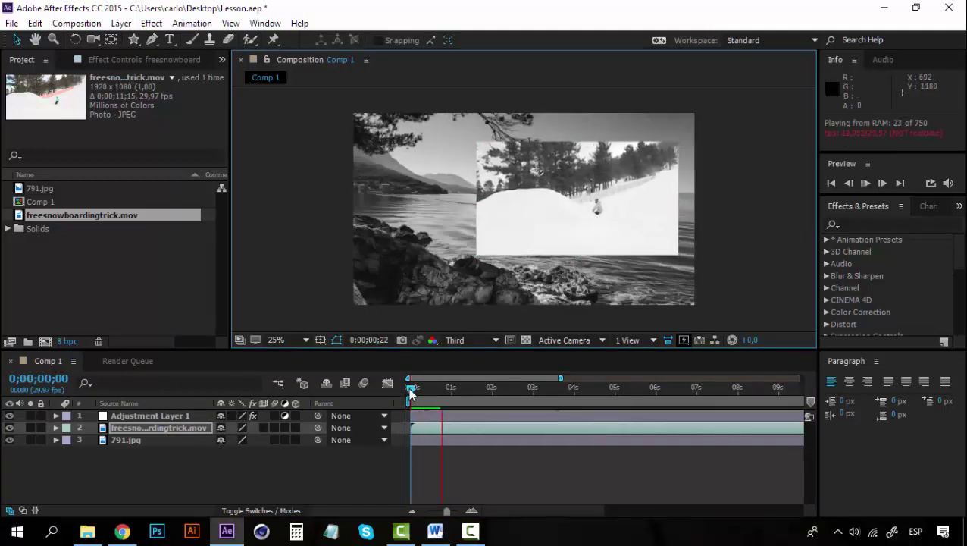
key(space)
click(143, 440)
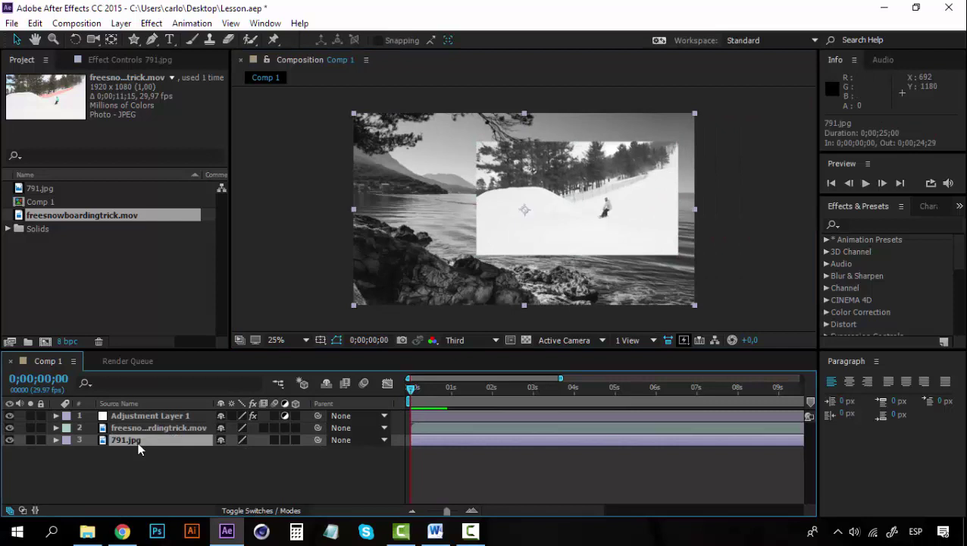
Review the adjustment layer's Hue/Saturation settings and delete the snowboarding clip layer from the composition
mouse_move(175, 428)
mouse_down()
mouse_move(178, 408)
mouse_move(188, 432)
mouse_up()
click(172, 416)
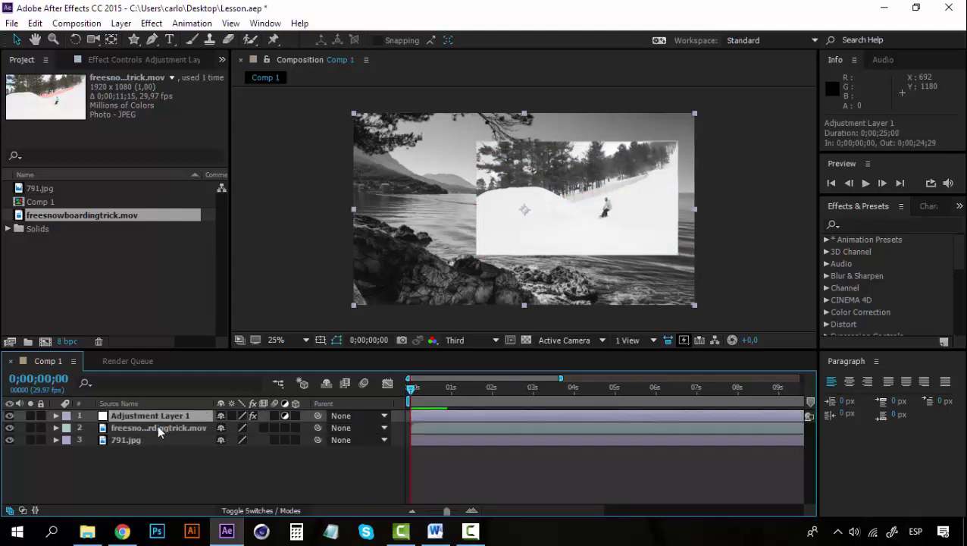
click(151, 59)
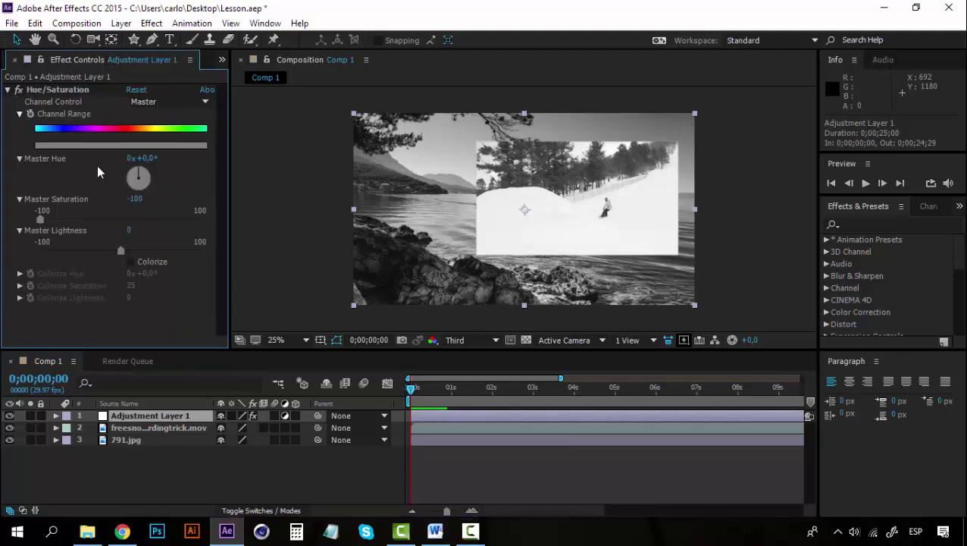
click(195, 429)
key(Delete)
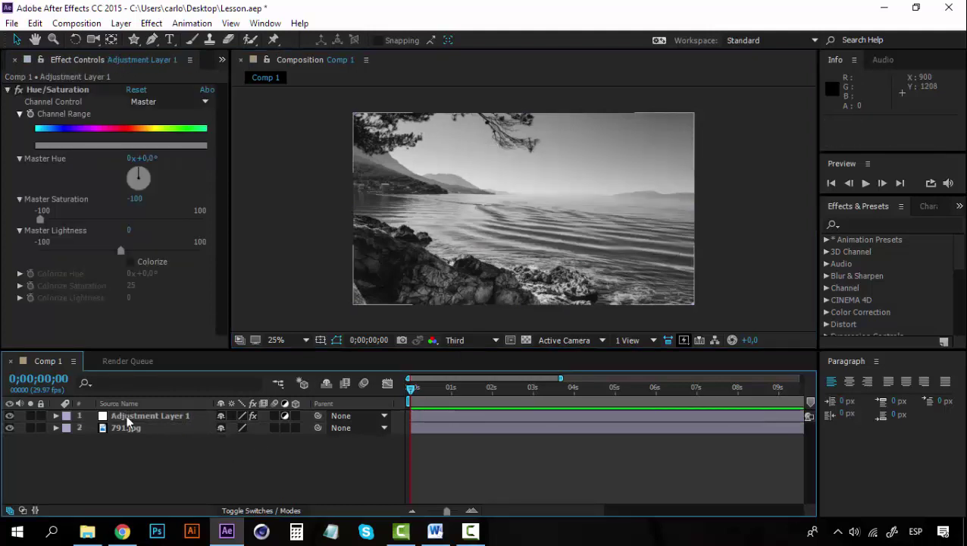
Hide the adjustment layer and lay out four reduced copies of 791.jpg in two rows of two
click(9, 416)
click(126, 428)
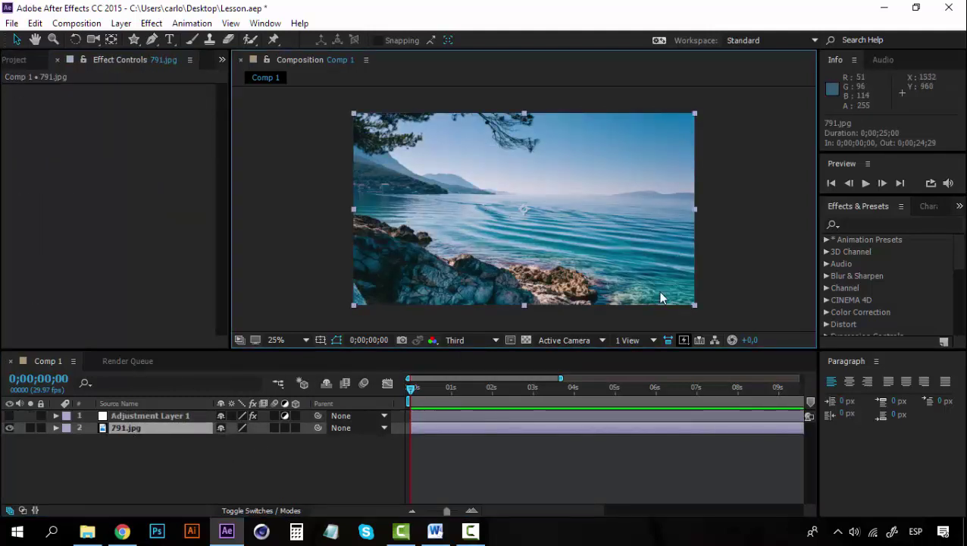
drag(696, 307, 575, 243)
drag(551, 204, 641, 235)
key(ctrl+d)
key(ctrl+d)
key(ctrl+d)
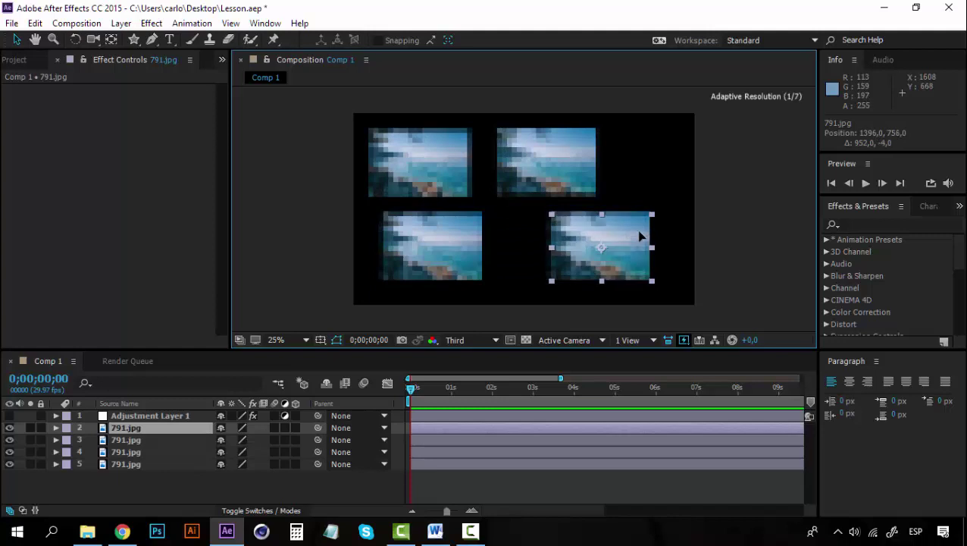
Move the lower-left copy of 791.jpg to about 624, 768, closer to the lower-right copy
click(743, 235)
scroll(536, 221, up, 1)
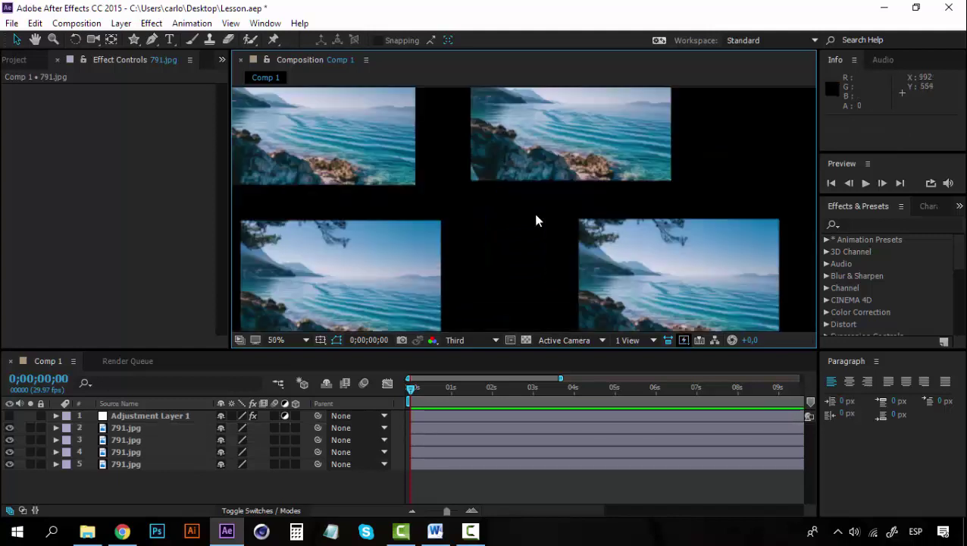
scroll(536, 220, down, 1)
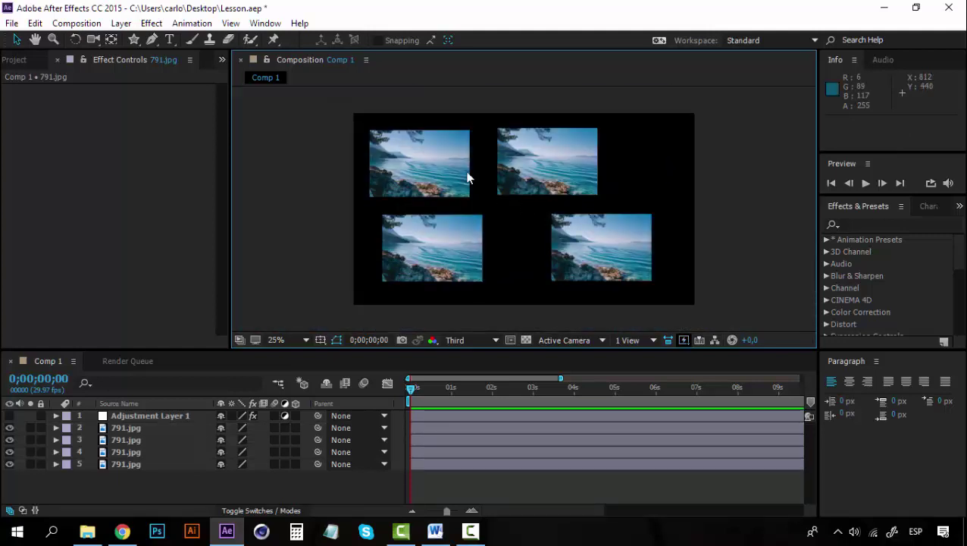
click(448, 159)
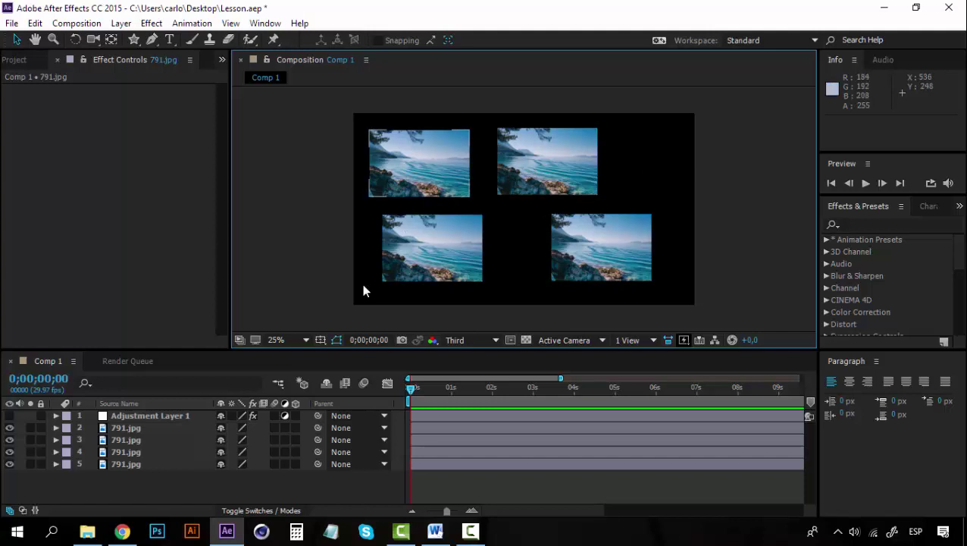
click(432, 163)
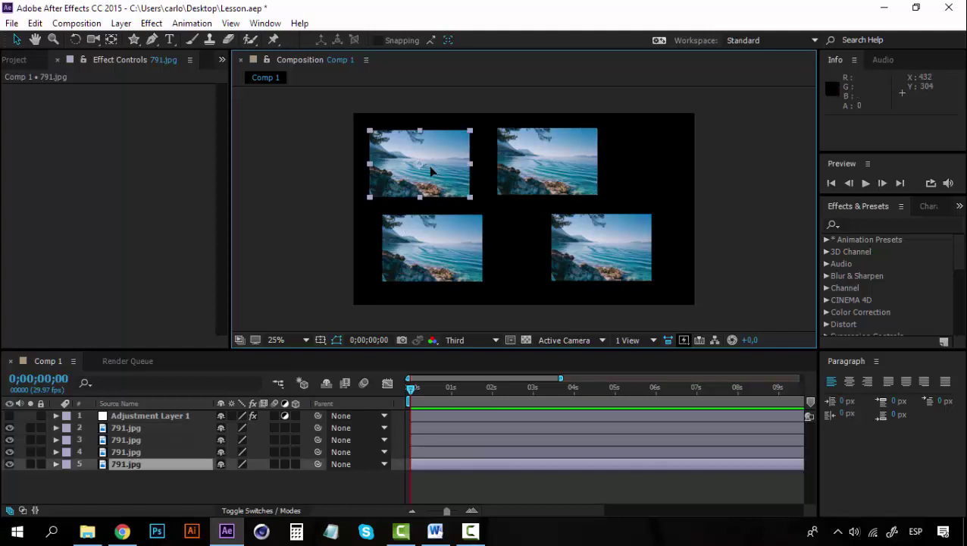
drag(464, 253, 495, 259)
Apply Hue/Saturation directly to the upper-left 791.jpg copy with Master Saturation at -100
click(424, 166)
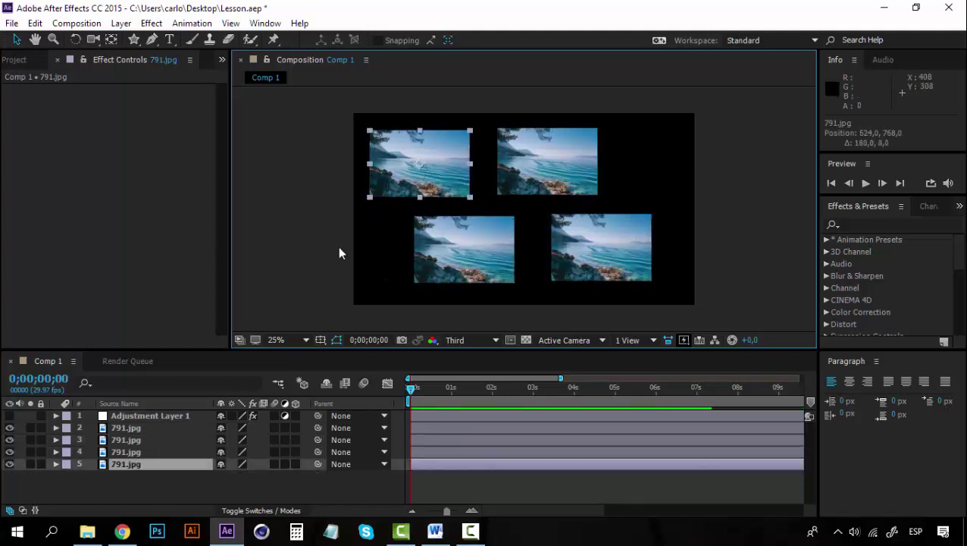
click(152, 23)
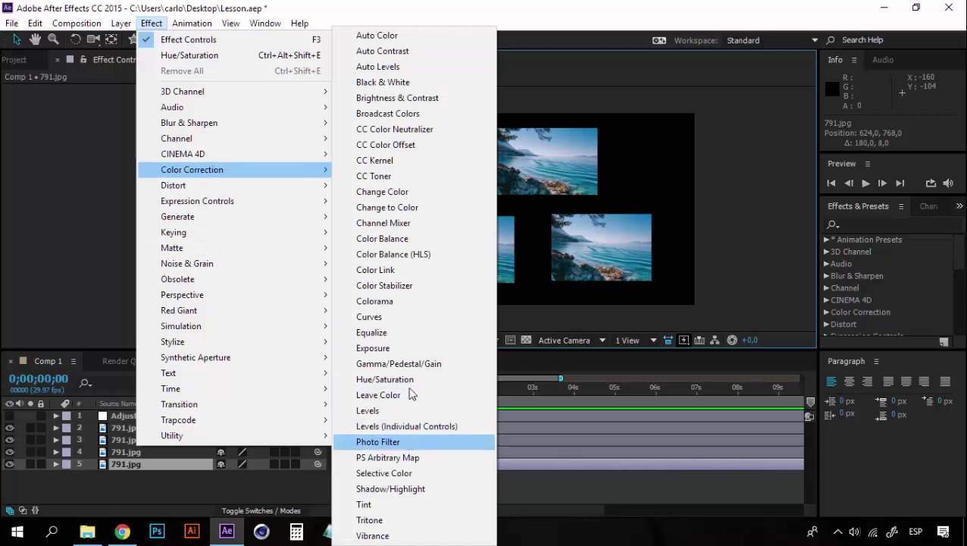
click(409, 379)
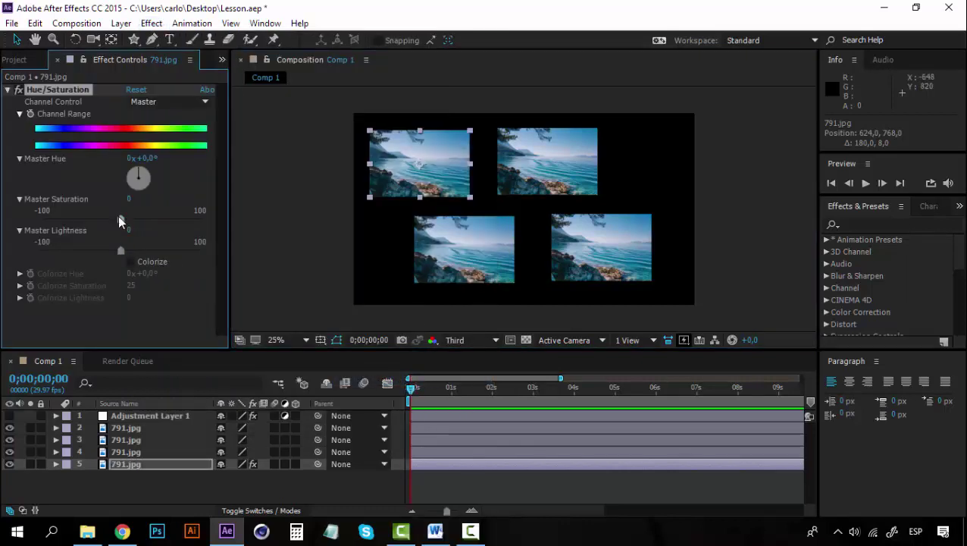
drag(119, 218, 21, 227)
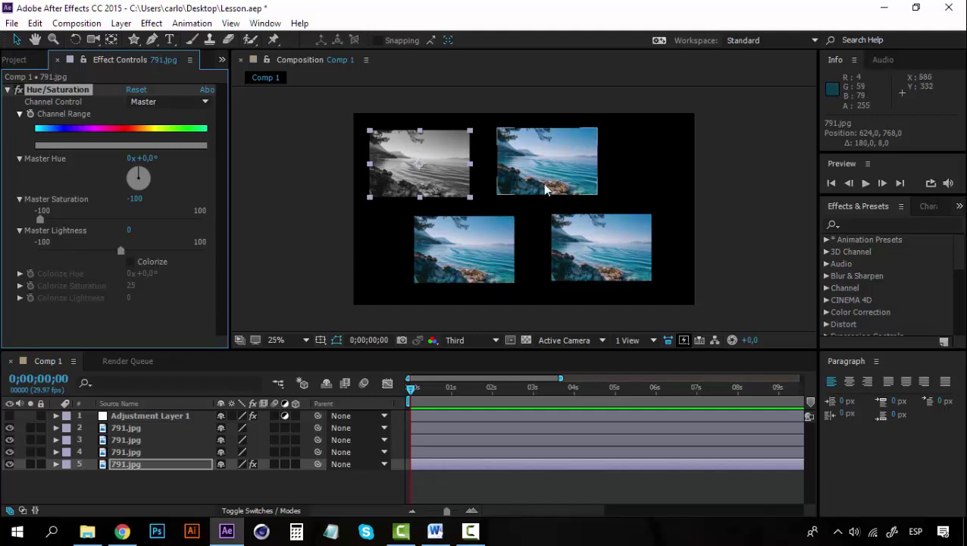
Undo the desaturation and remove the Hue/Saturation effect from the upper-left 791.jpg copy
click(121, 219)
click(8, 90)
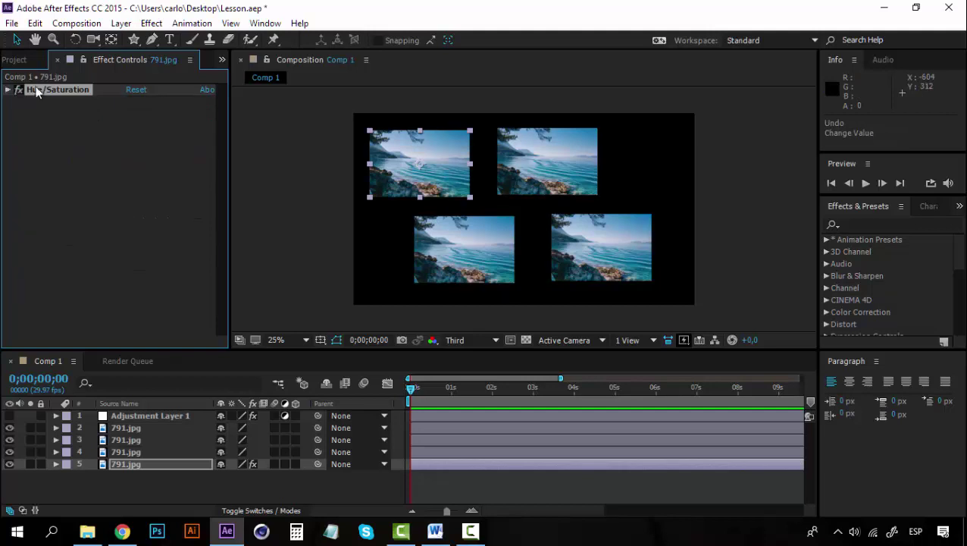
key(Delete)
Show the adjustment layer again and check its effect on the four 791.jpg copies beneath it
click(121, 424)
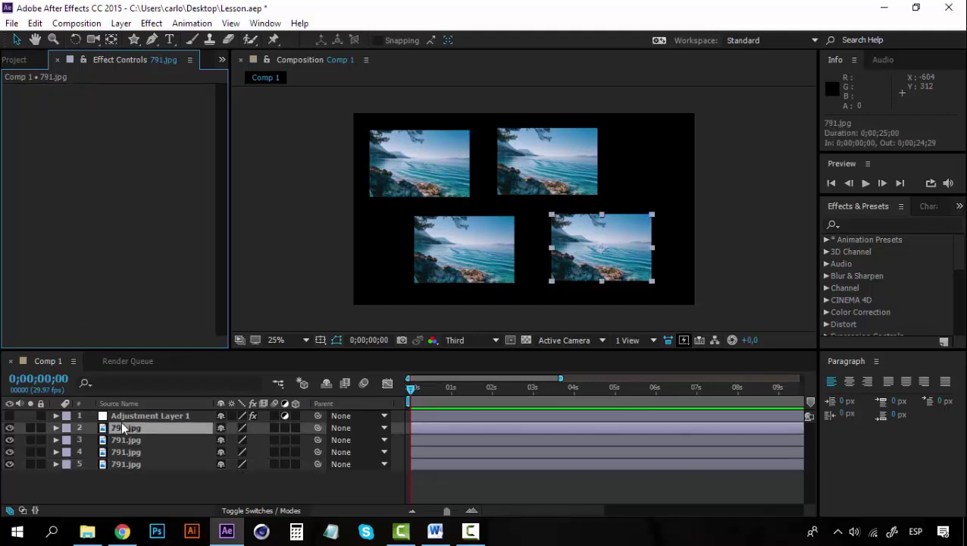
click(120, 416)
click(9, 415)
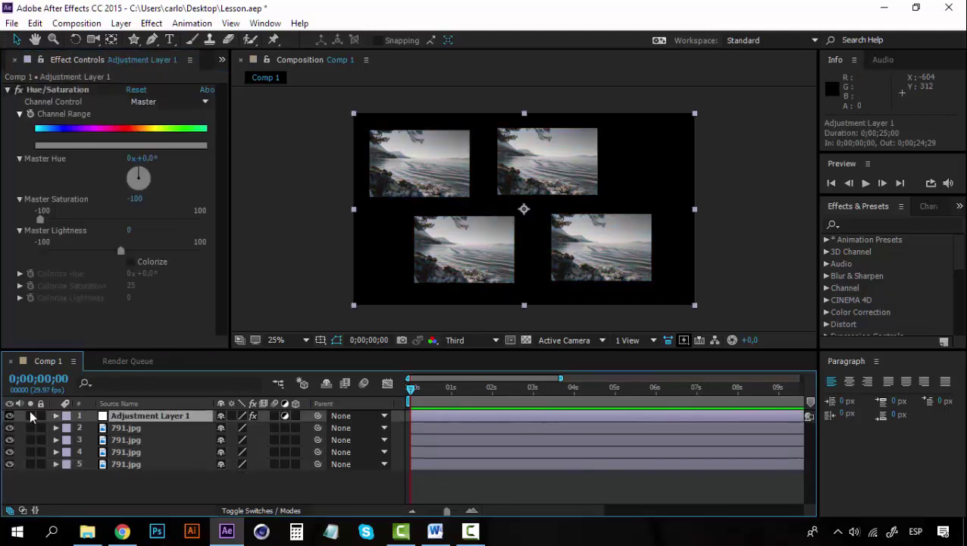
click(142, 431)
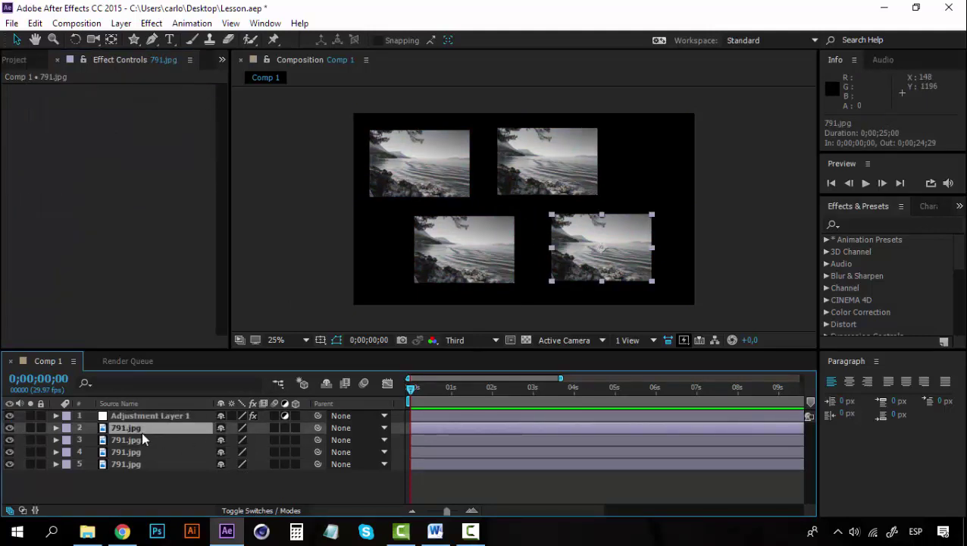
shift+click(135, 459)
click(151, 415)
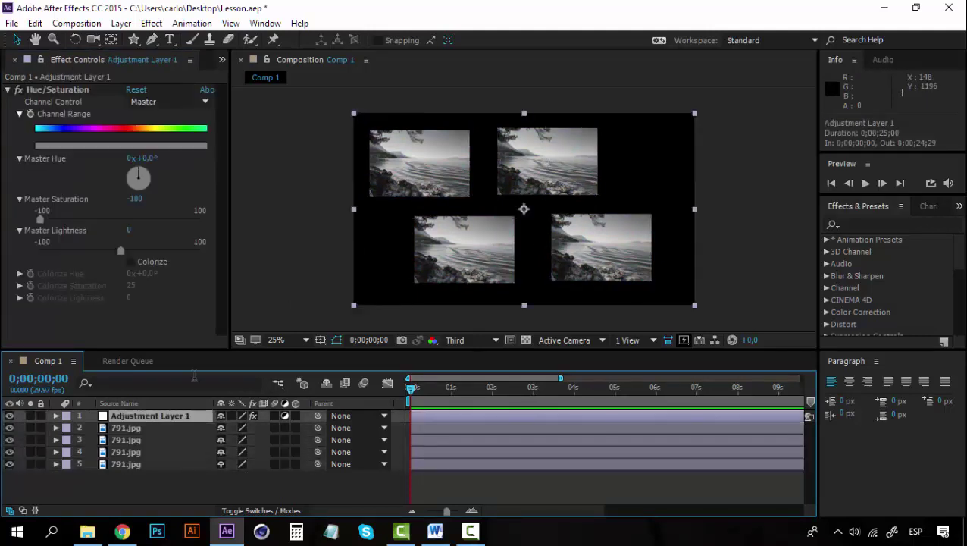
click(151, 467)
click(150, 417)
Delete three of the four 791.jpg copies, keeping the lower-right one, and fit it to the composition
click(113, 440)
shift+click(130, 459)
key(Delete)
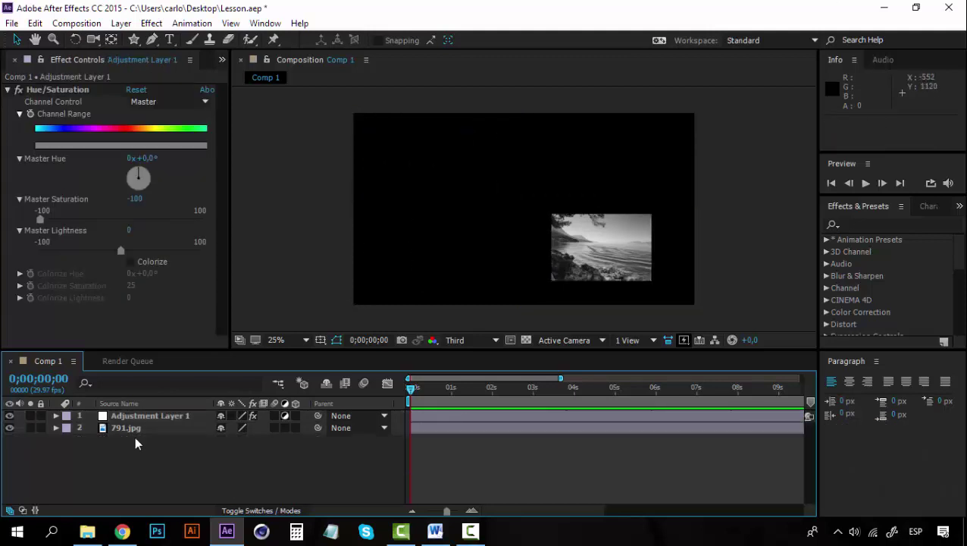
click(127, 429)
right_click(604, 234)
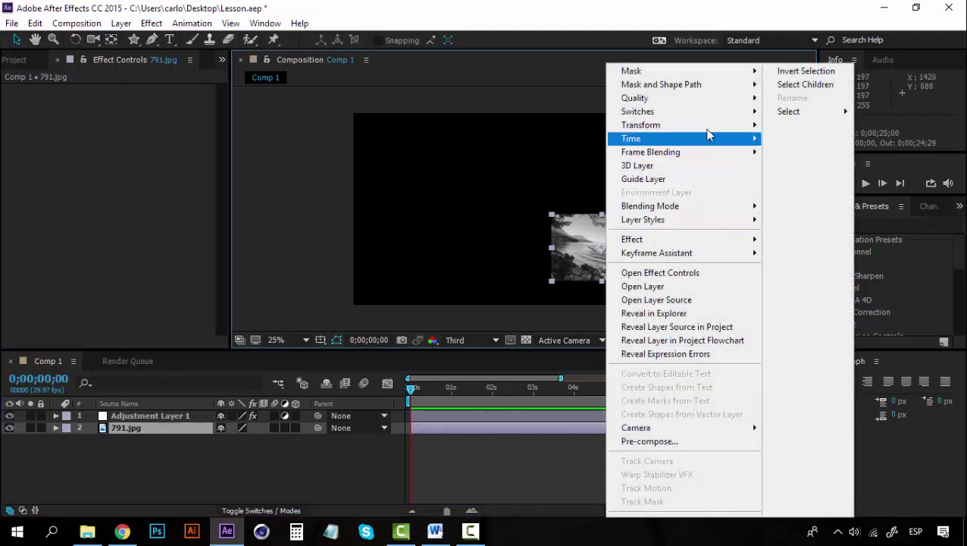
mouse_move(644, 125)
click(395, 313)
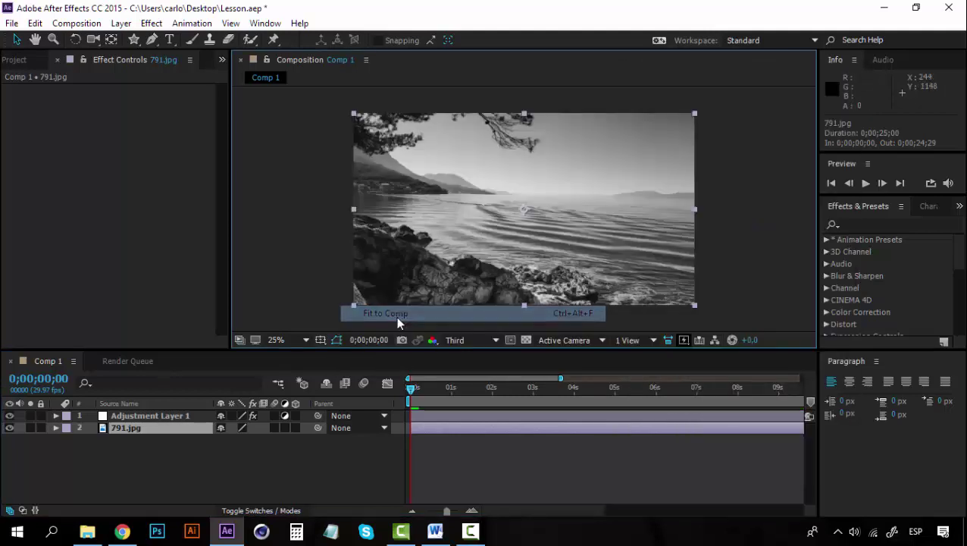
Remove the Hue/Saturation effect from the adjustment layer
click(110, 459)
click(129, 416)
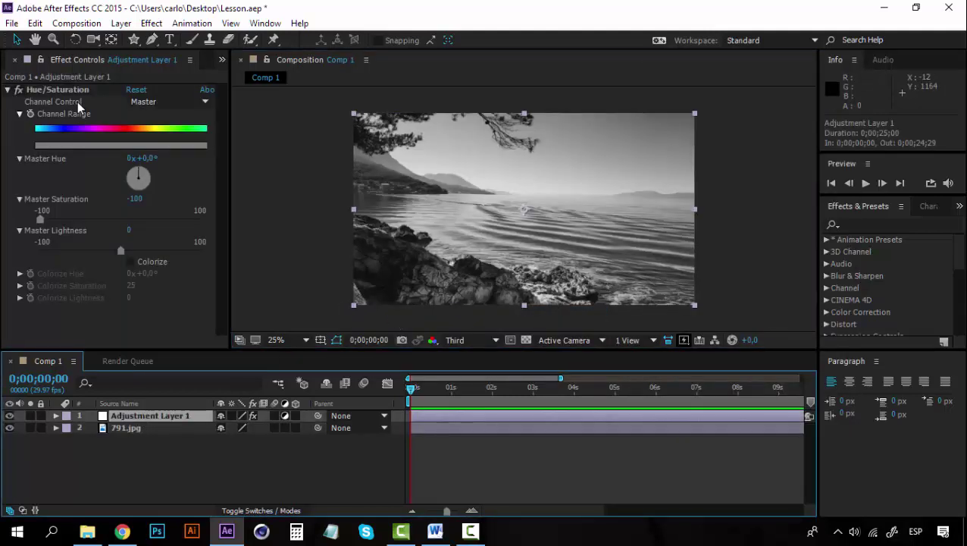
click(76, 90)
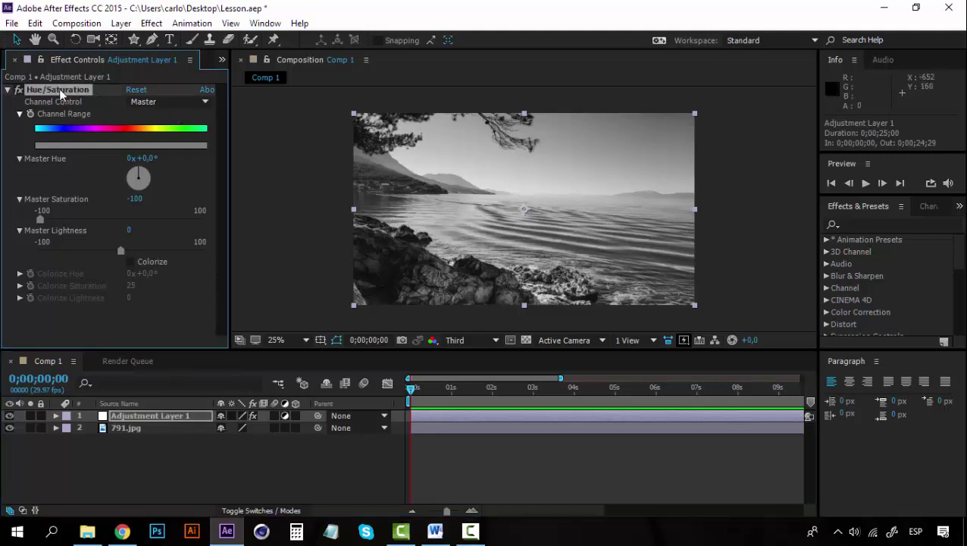
key(Delete)
Apply the Add Grain effect to the adjustment layer with intensity 11.7 and the viewing mode set to Final Output
click(121, 23)
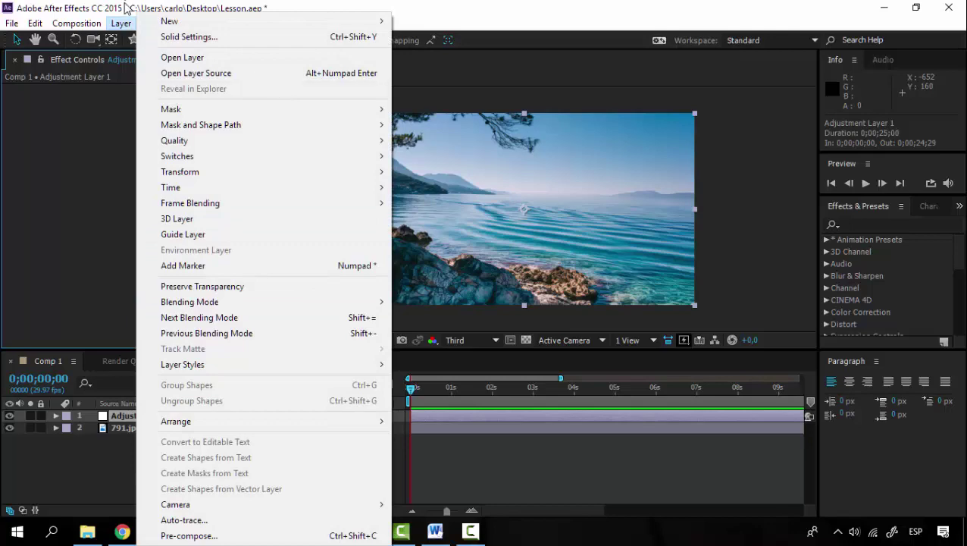
mouse_move(152, 22)
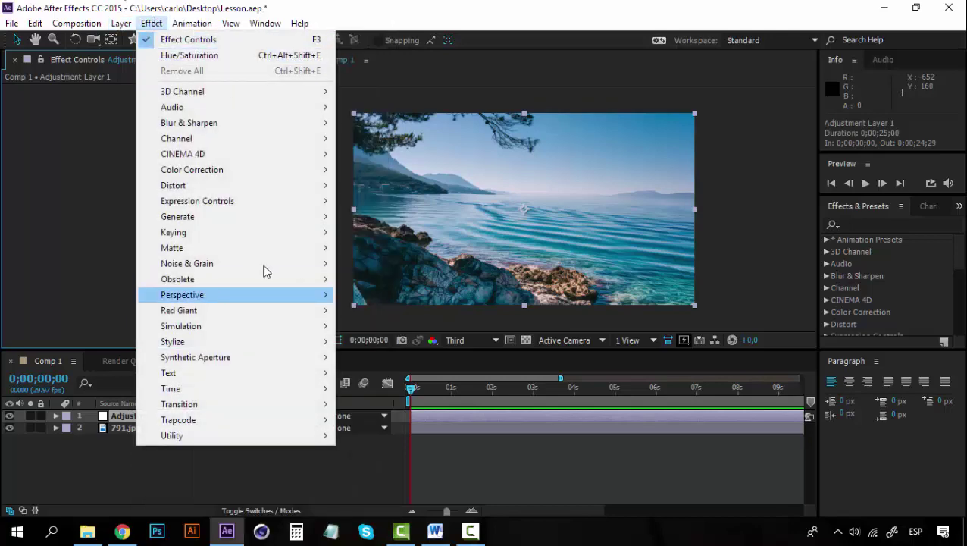
mouse_move(268, 264)
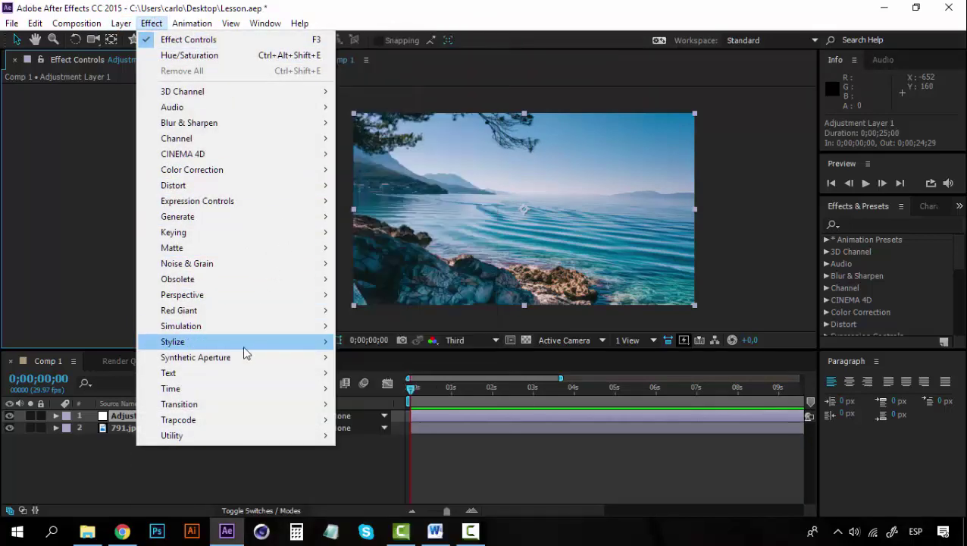
mouse_move(259, 341)
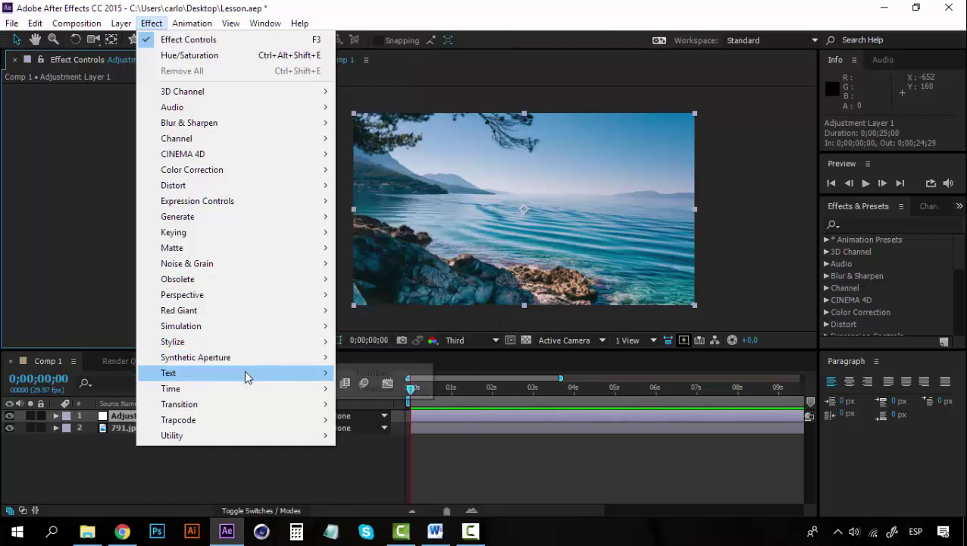
mouse_move(304, 267)
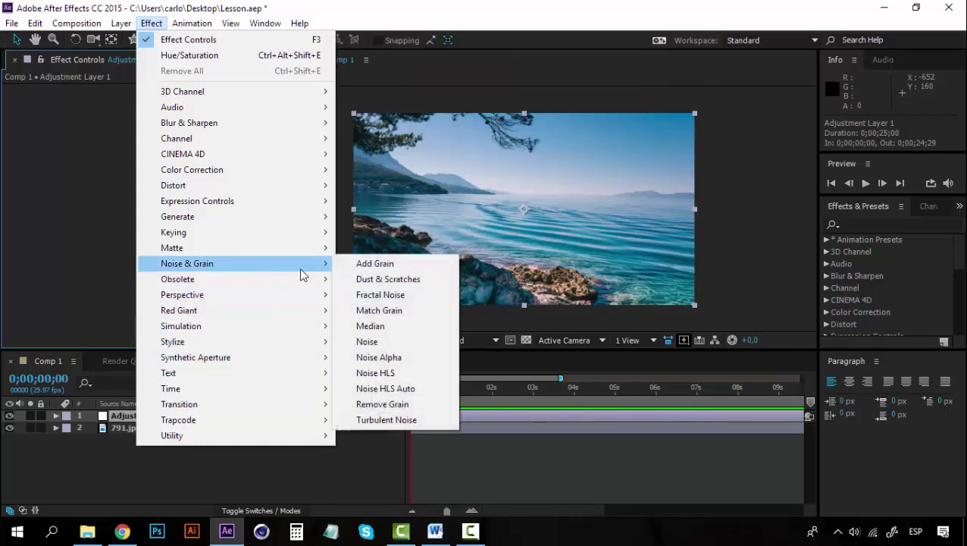
click(376, 266)
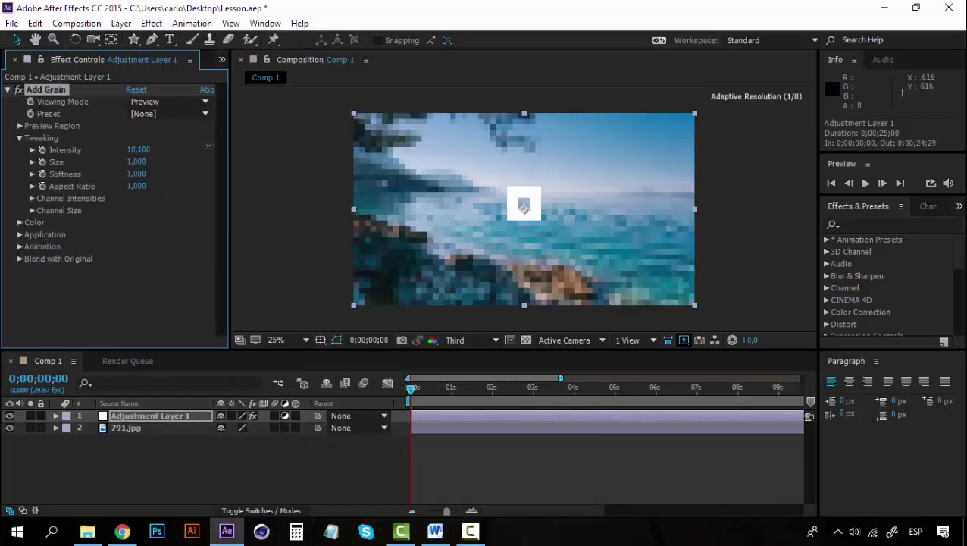
click(171, 103)
click(179, 147)
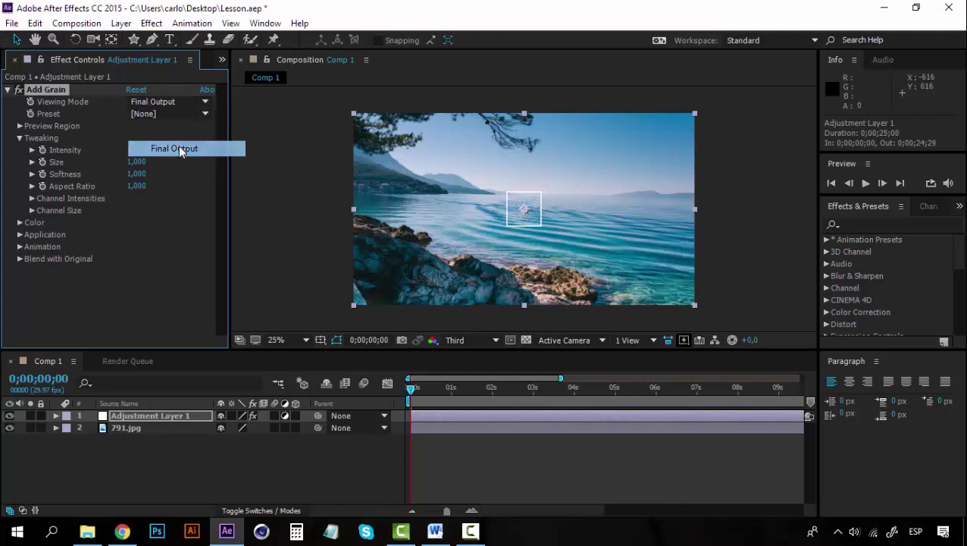
Hide and show the adjustment layer to compare the image without and with the grain
click(9, 416)
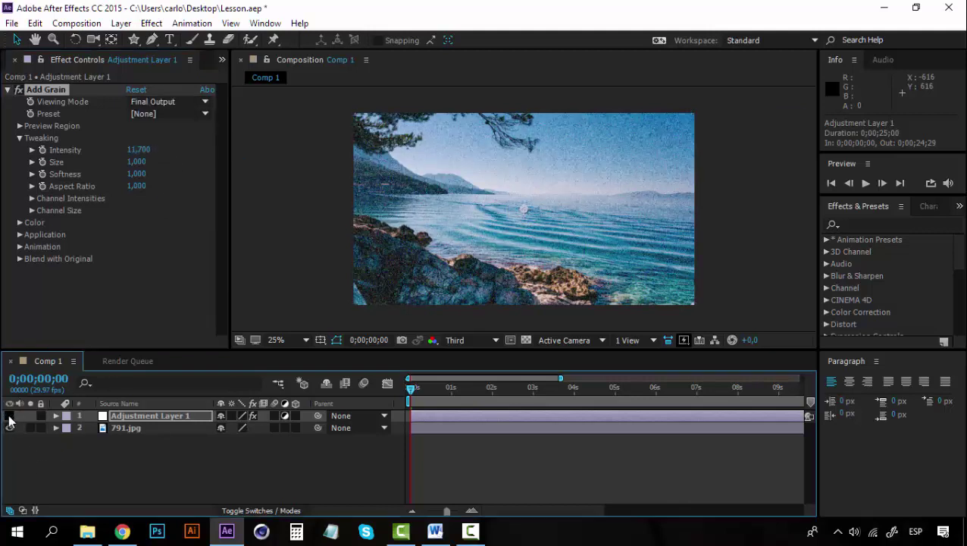
click(9, 416)
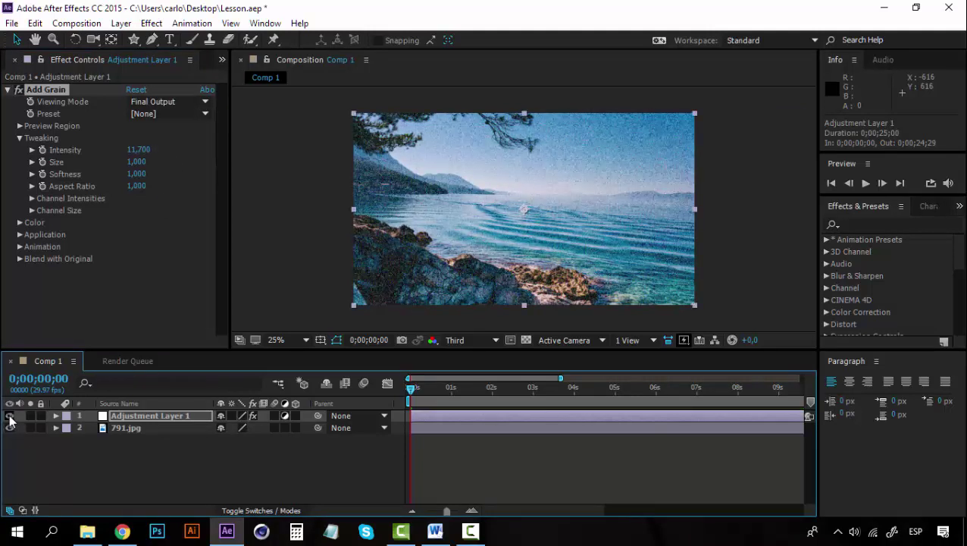
Try moving 791.jpg above the adjustment layer, undo the reordering and reselect the adjustment layer
click(137, 426)
drag(137, 427, 140, 413)
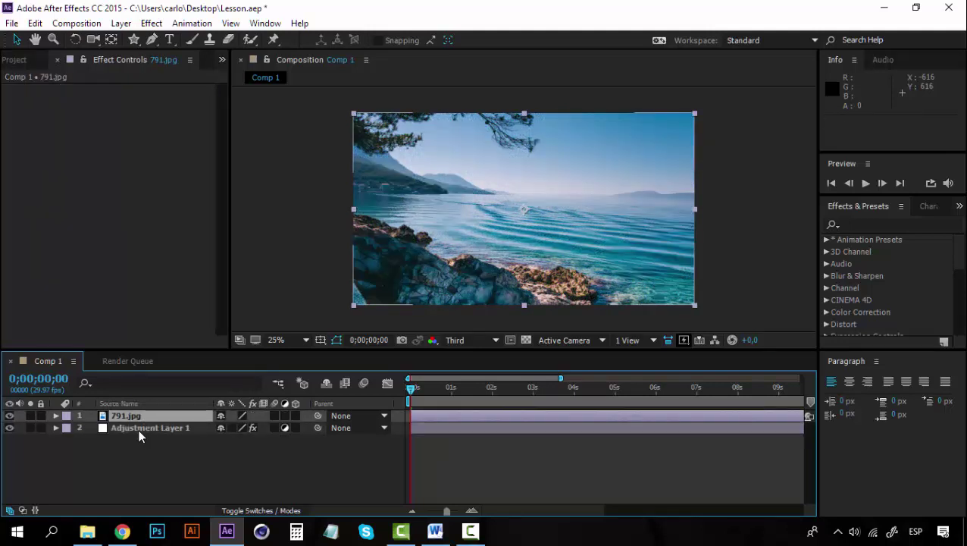
key(ctrl+z)
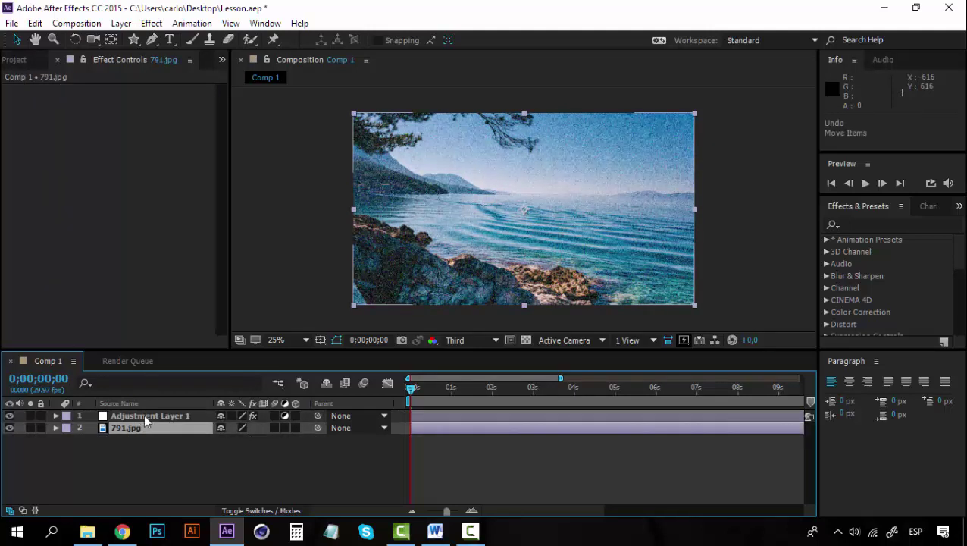
click(144, 414)
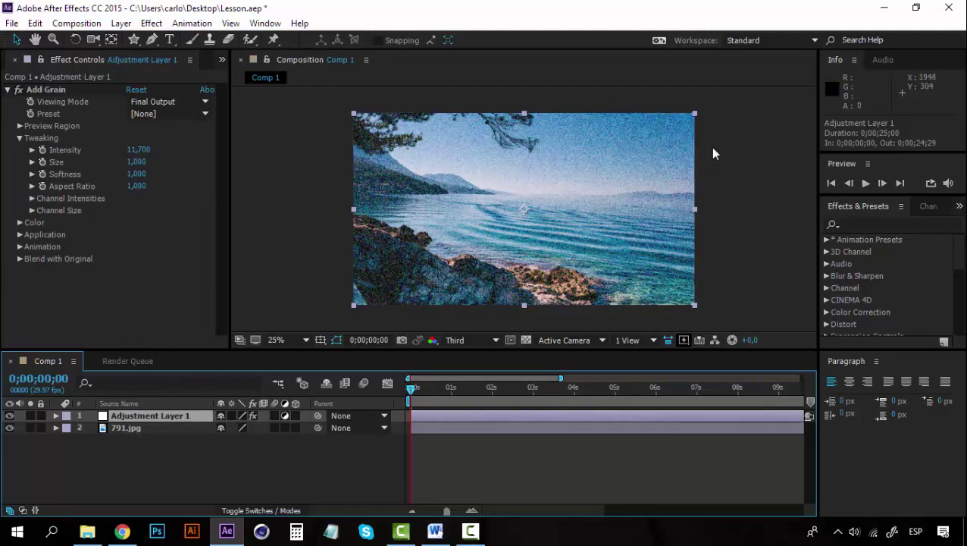
Narrow the adjustment layer to 31% horizontal scale and place it along the image's left edge at position 292, 540
drag(694, 114, 582, 115)
drag(566, 164, 460, 168)
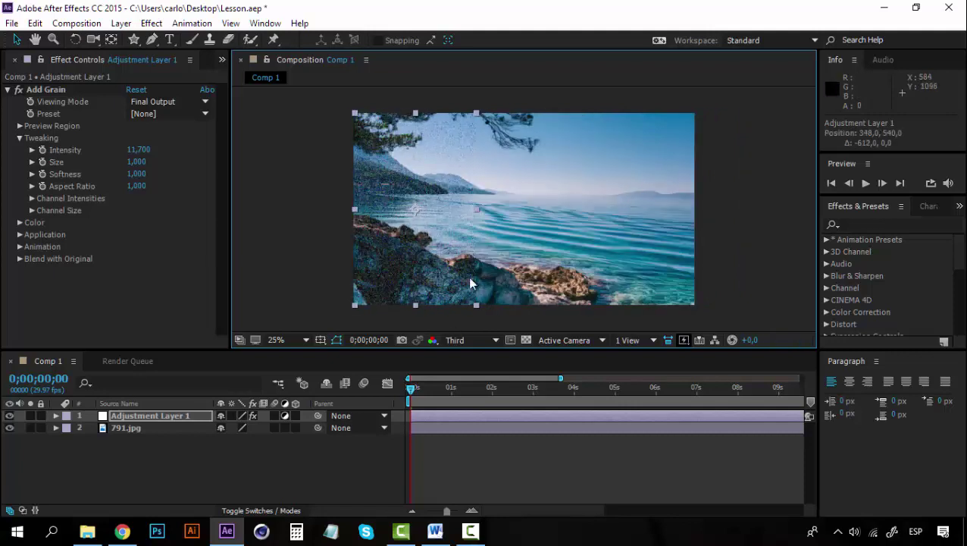
drag(478, 210, 468, 207)
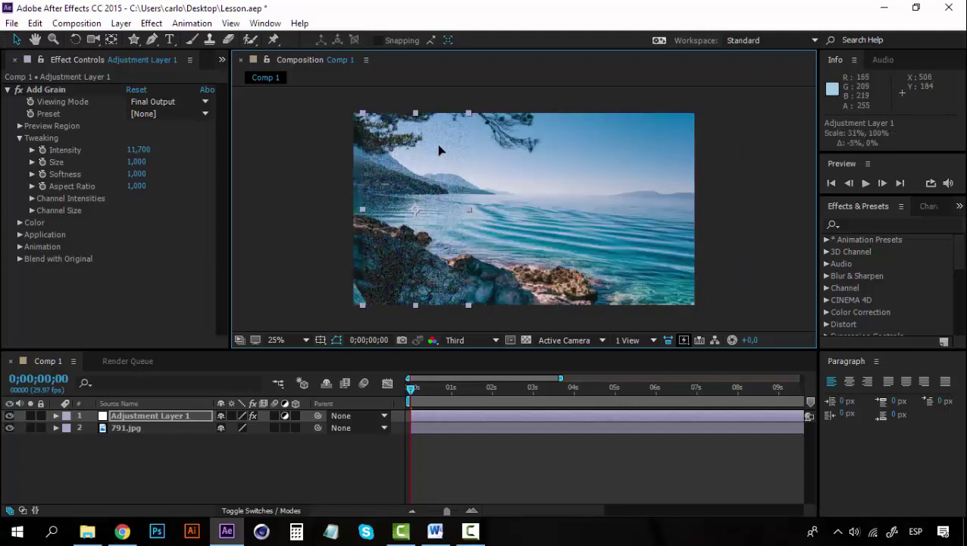
drag(444, 145, 433, 147)
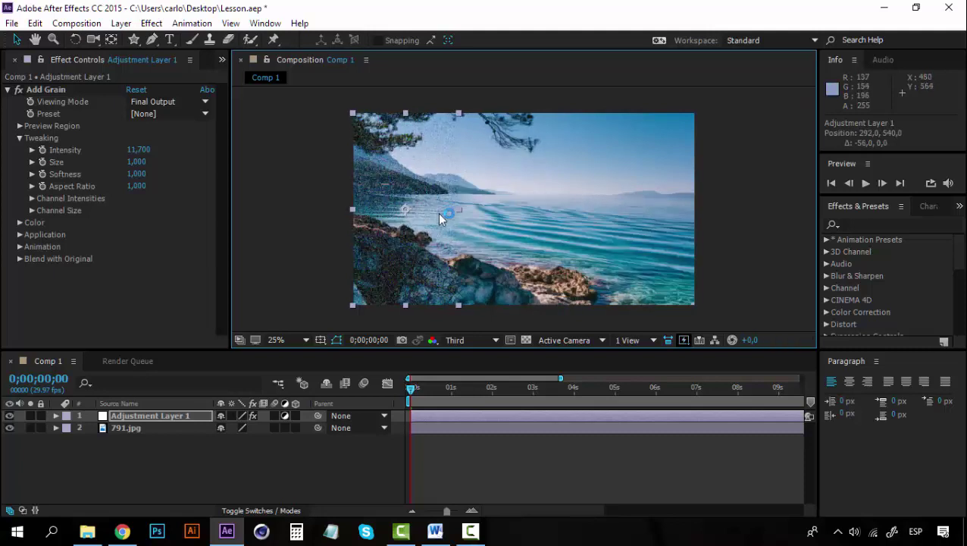
Duplicate the grain adjustment layer and move the copy to the middle of the image at position 904, 540
click(137, 416)
key(ctrl+d)
drag(415, 152, 524, 156)
Replace the Add Grain effect on the duplicated adjustment layer with Hue/Saturation and set Master Saturation to 100
click(61, 90)
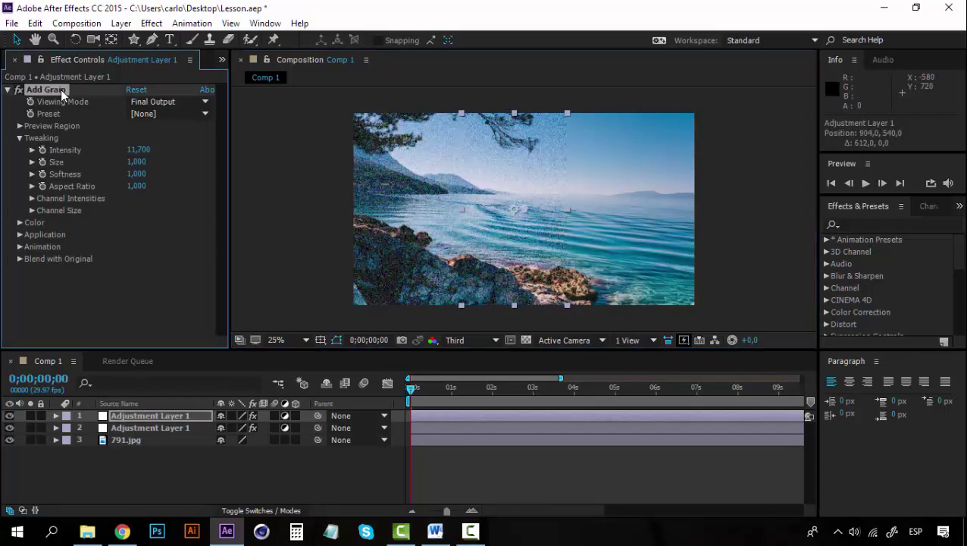
key(Delete)
click(152, 23)
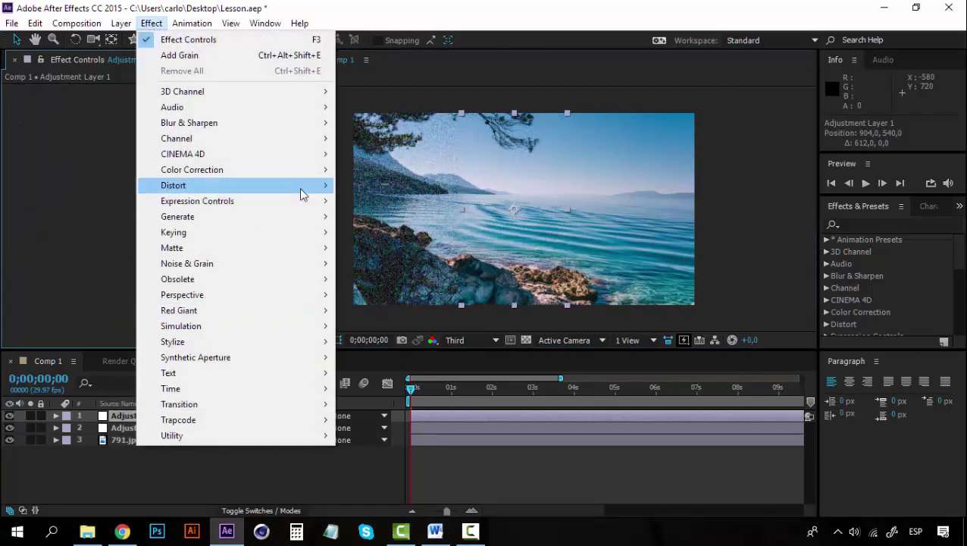
mouse_move(301, 173)
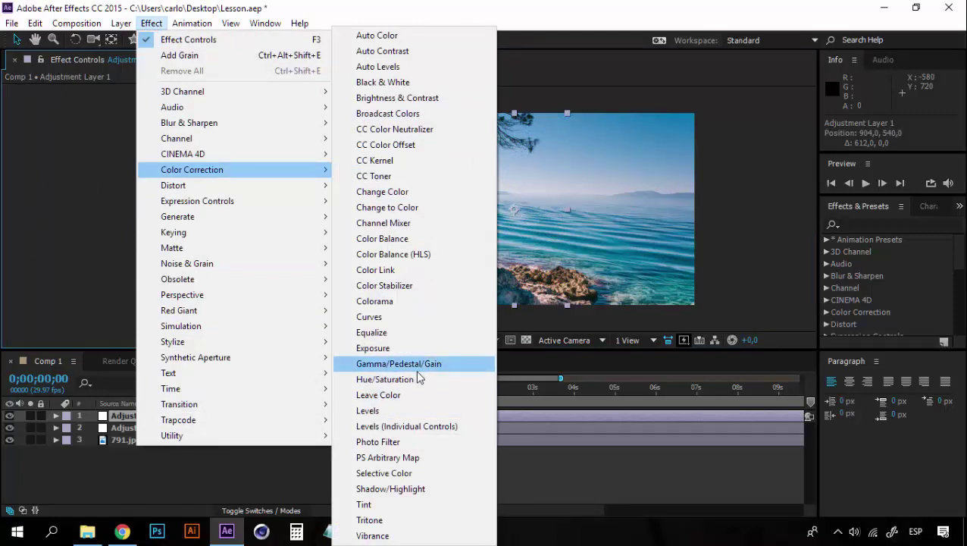
click(419, 378)
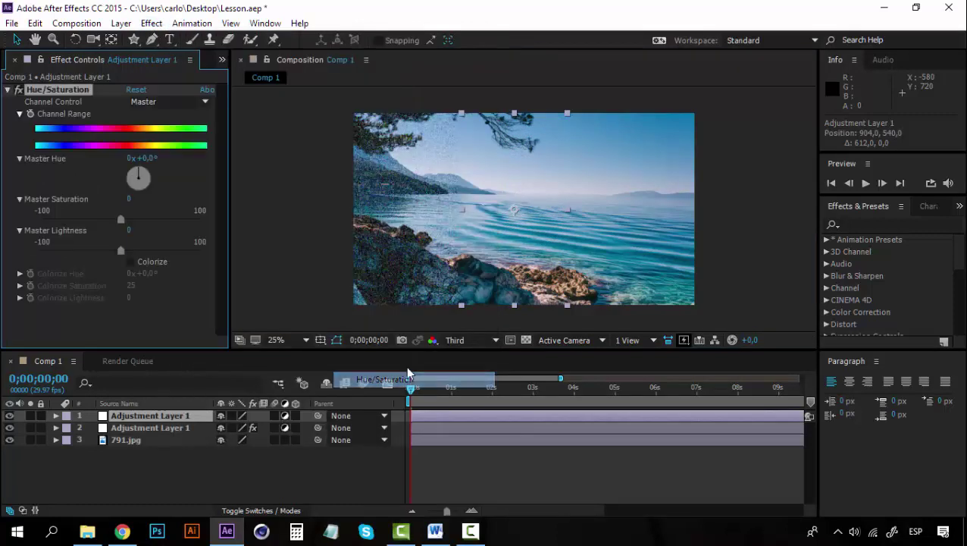
click(218, 217)
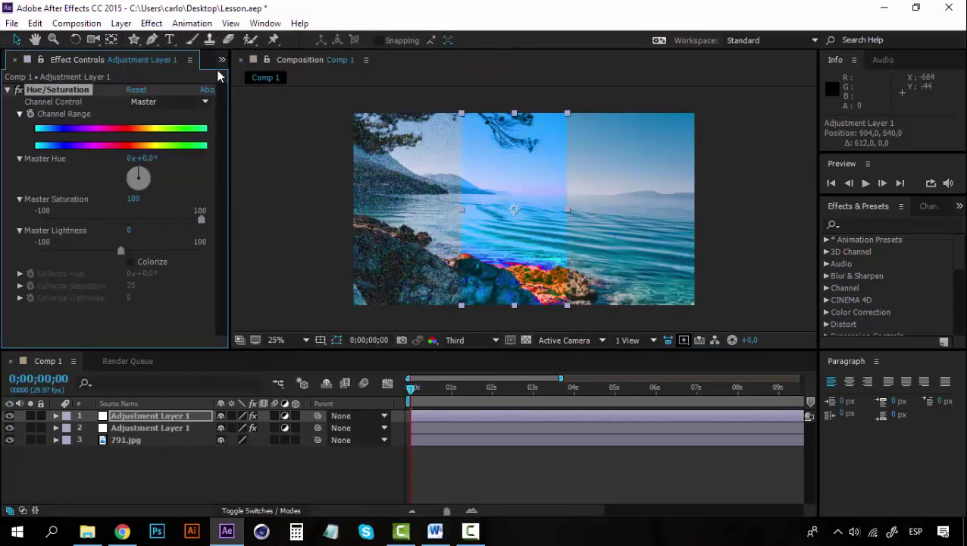
Duplicate the saturated adjustment layer, place the copy at 1600, 540 with Master Saturation -100, and shift the original to 940, 540
click(174, 414)
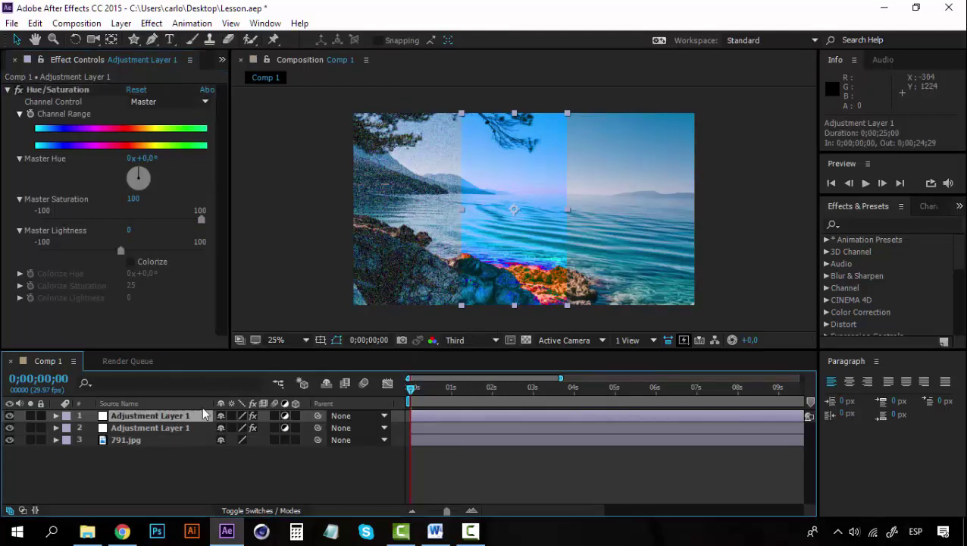
key(ctrl+d)
drag(550, 156, 645, 155)
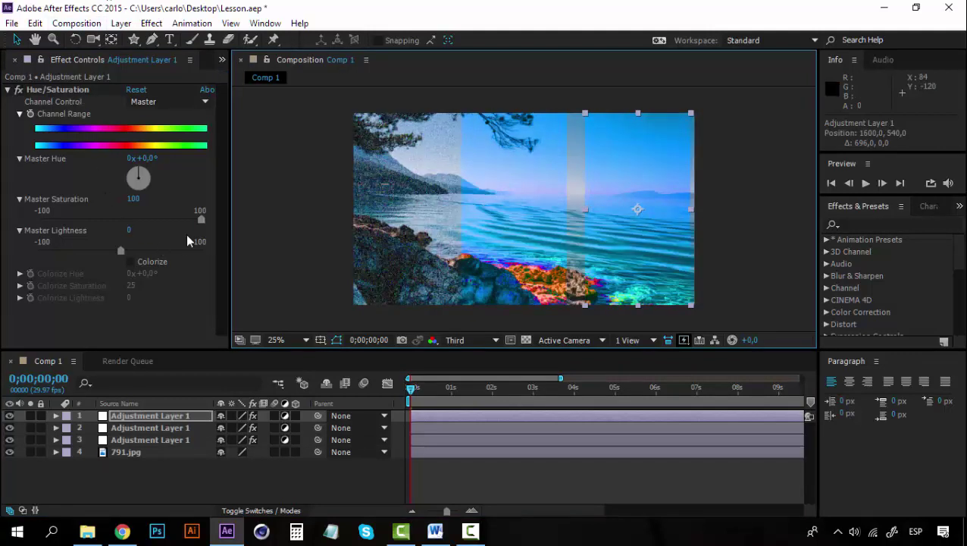
drag(202, 219, 15, 226)
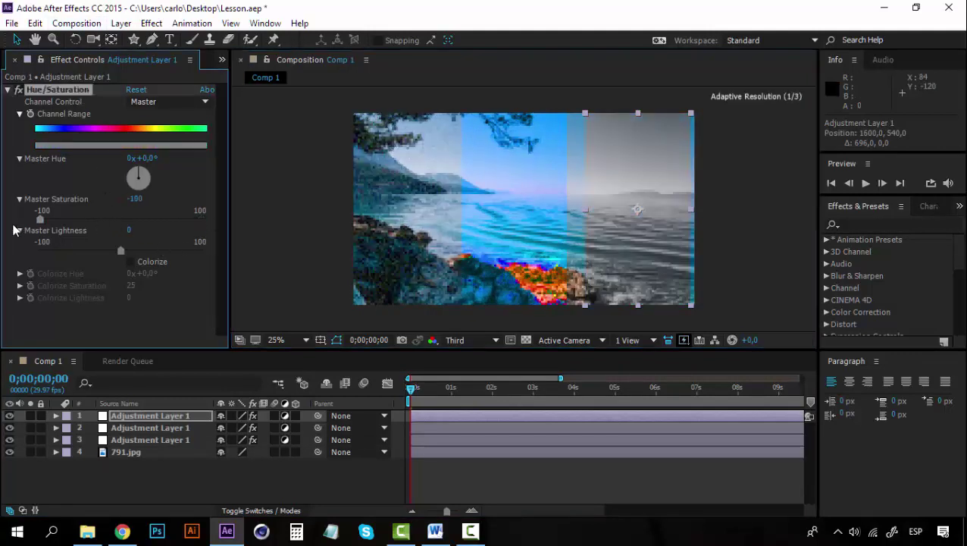
drag(524, 168, 533, 173)
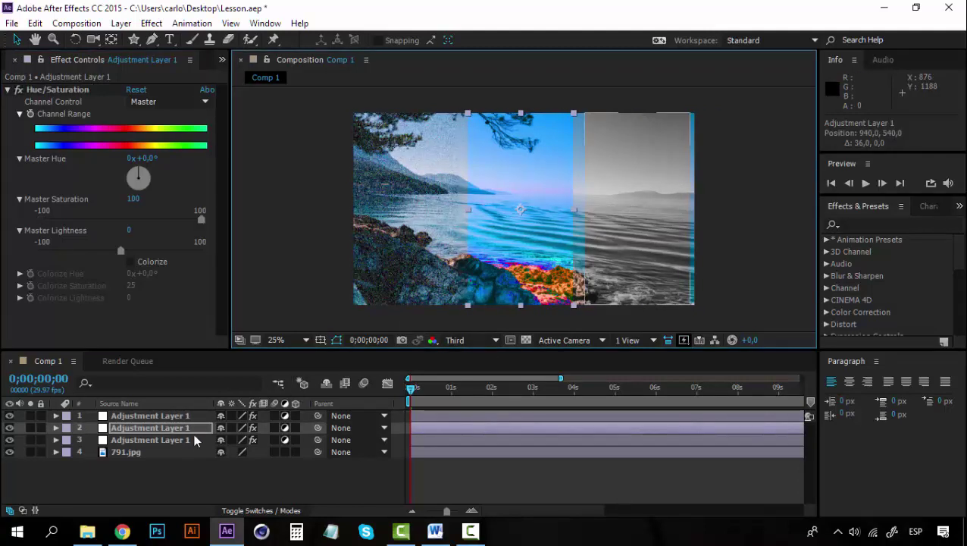
click(140, 453)
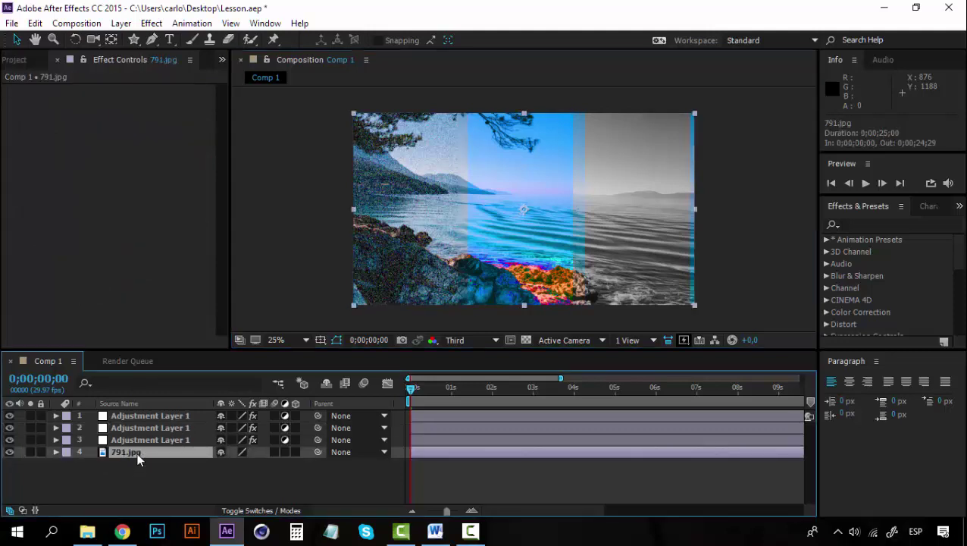
click(139, 442)
click(150, 417)
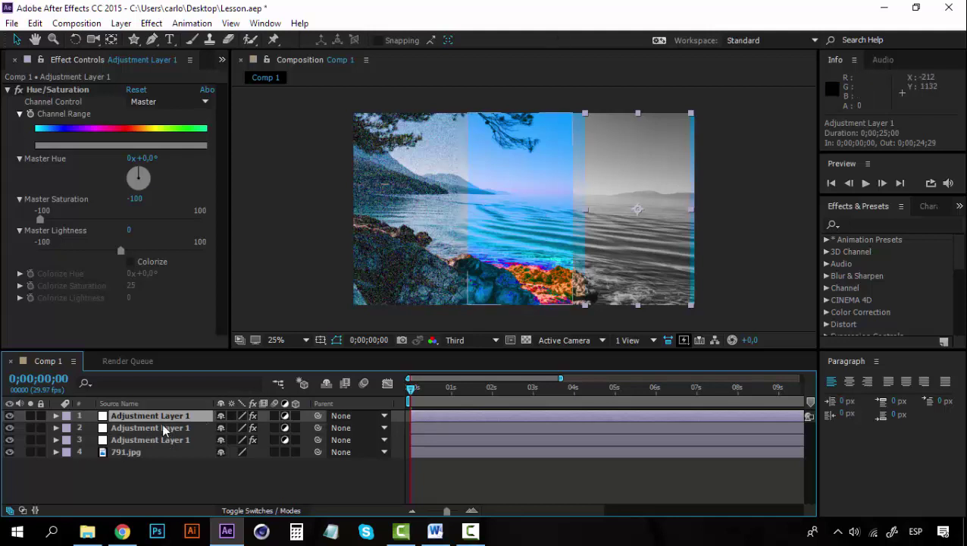
drag(167, 429, 173, 415)
Delete the saturated middle adjustment layer and the Add Grain adjustment layer, and select the remaining desaturated one
click(169, 423)
key(Delete)
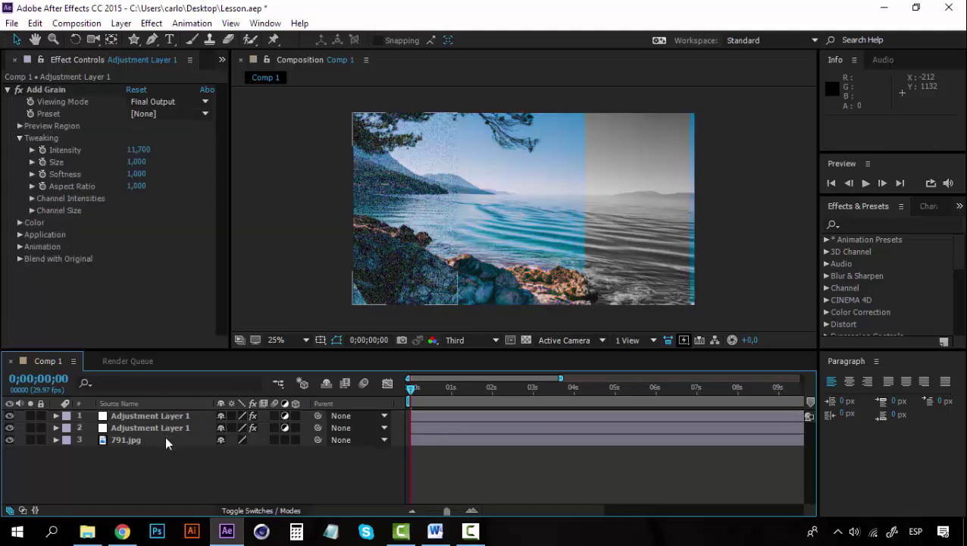
click(167, 428)
key(Delete)
click(169, 418)
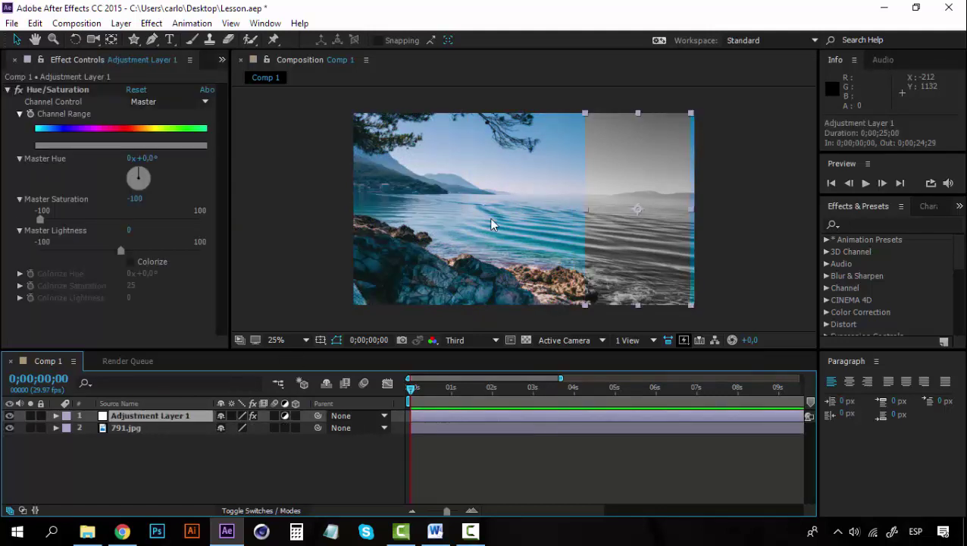
Resize the desaturated adjustment layer proportionally to 61.5% and move it near the image's centre at position 988, 596
drag(586, 304, 558, 248)
drag(655, 201, 548, 211)
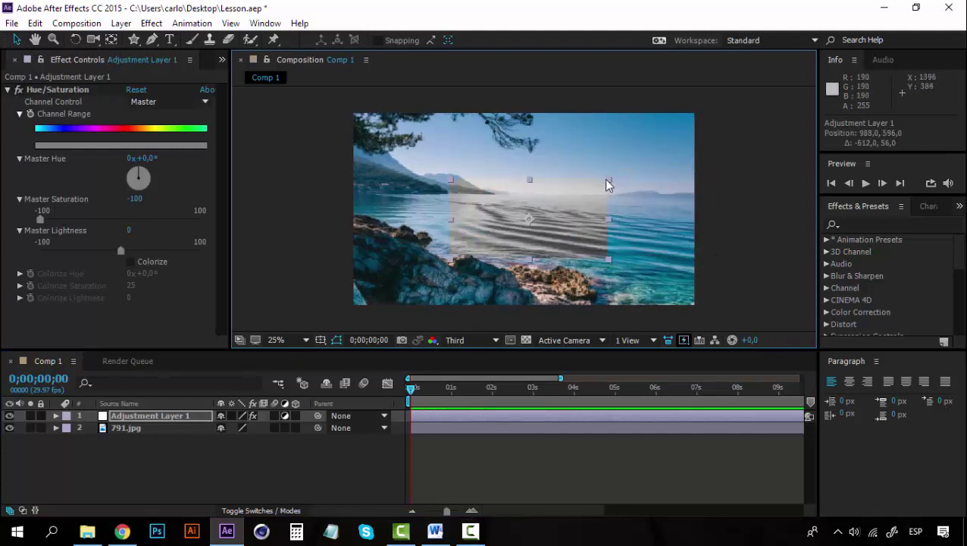
drag(606, 184, 635, 160)
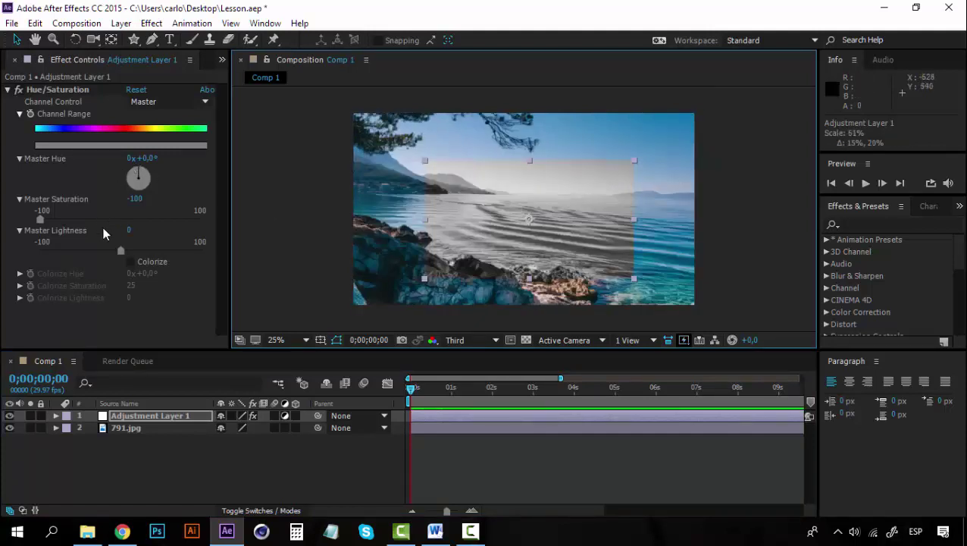
Try animating Hue/Saturation with Channel Range keyframes at 0;00 and 2;05 and Colorize turned on
click(56, 416)
click(68, 429)
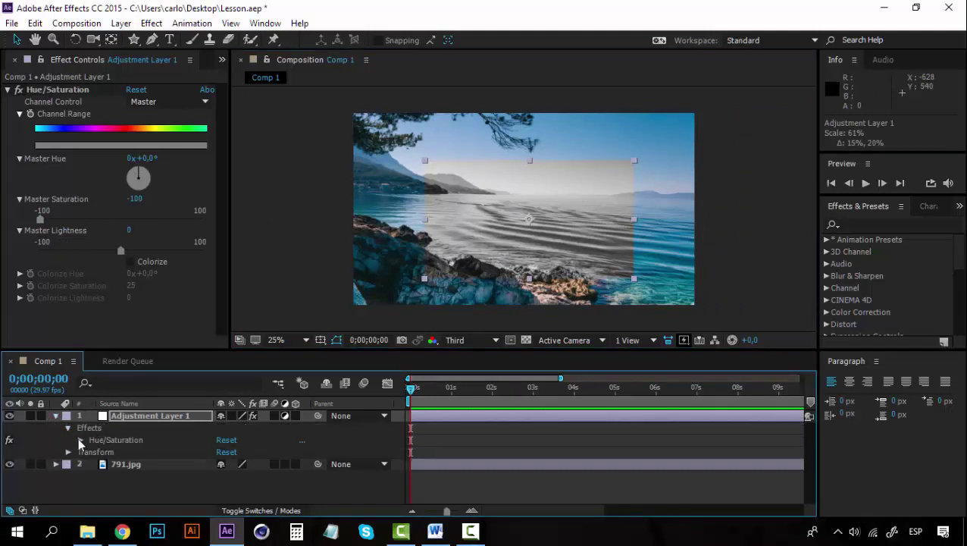
click(78, 438)
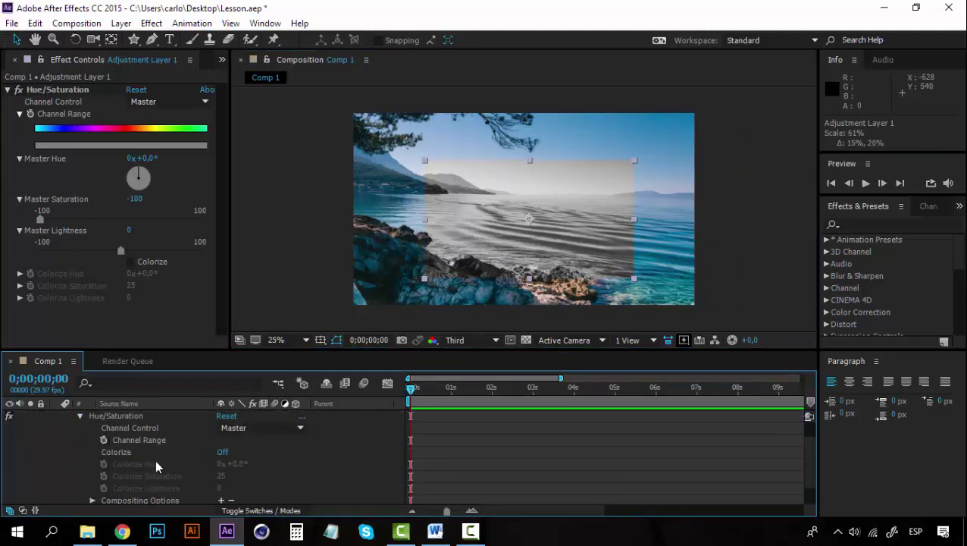
click(104, 440)
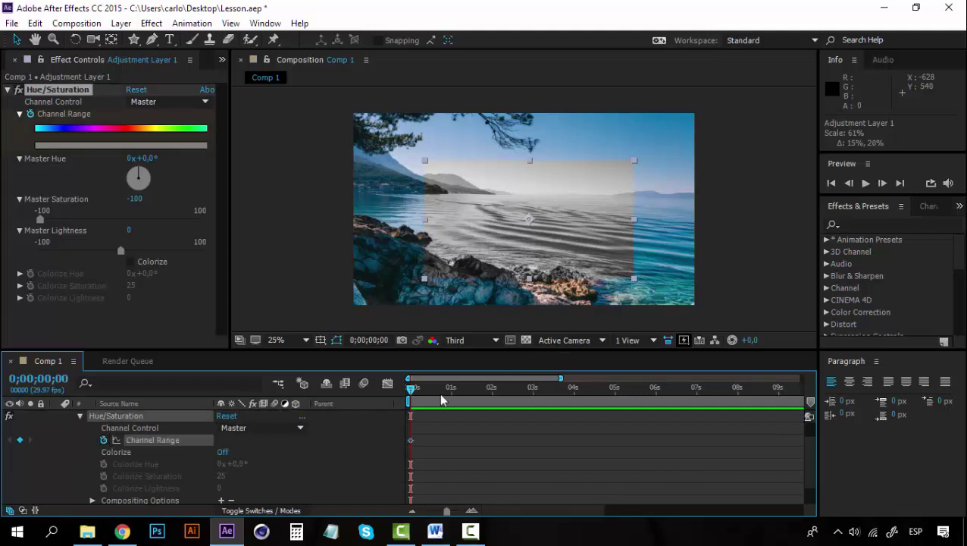
click(498, 395)
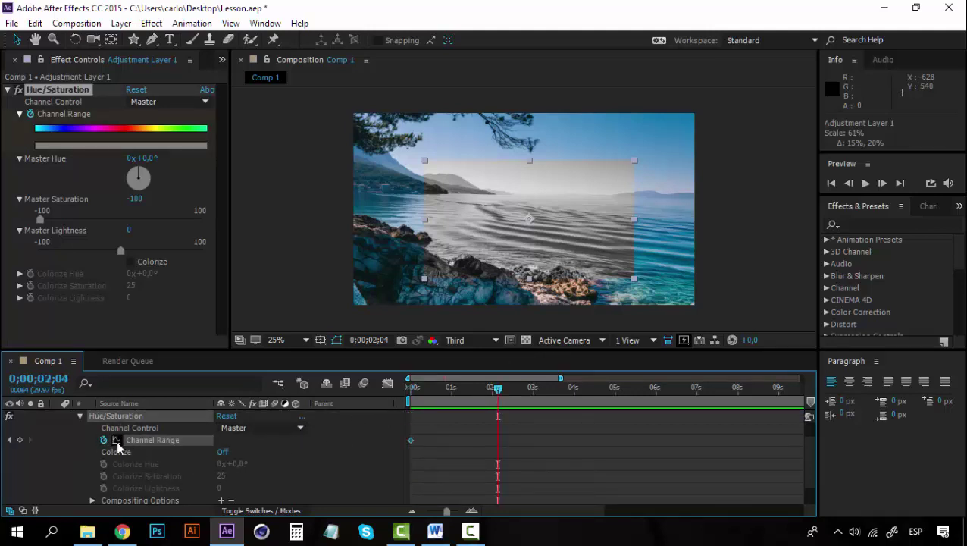
click(223, 452)
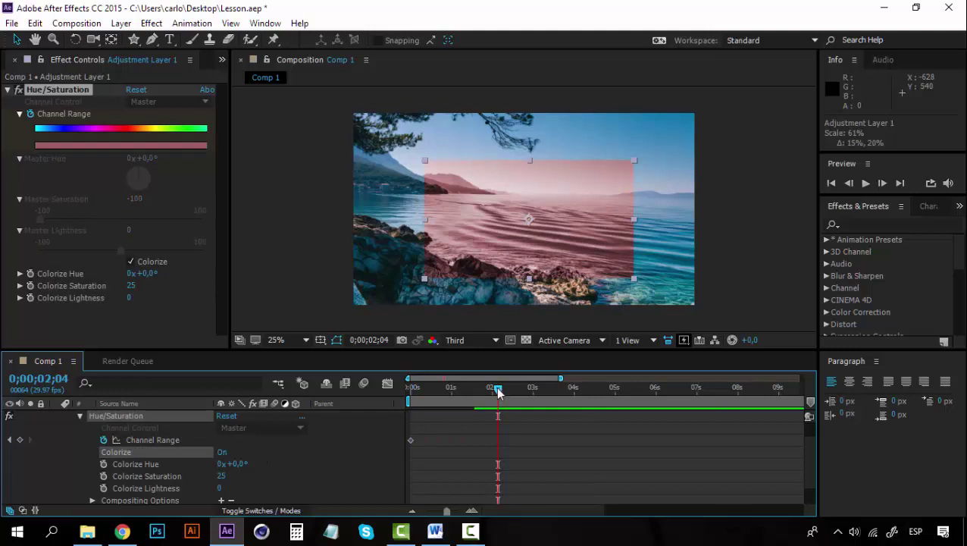
mouse_move(497, 392)
mouse_down()
mouse_move(443, 388)
mouse_move(499, 394)
mouse_up()
click(19, 439)
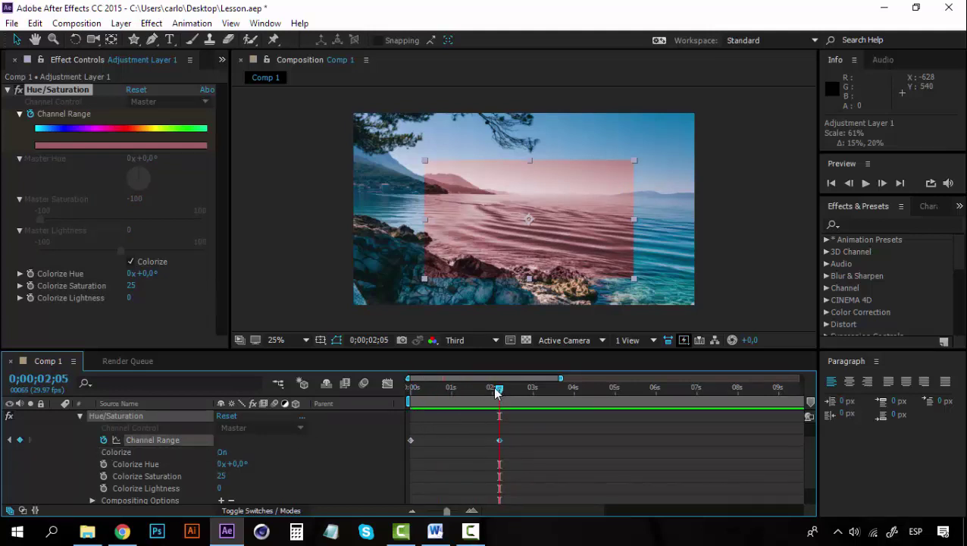
Undo the Channel Range keyframes and the Colorize change, and collapse the Hue/Saturation properties
key(ctrl+z)
key(ctrl+z)
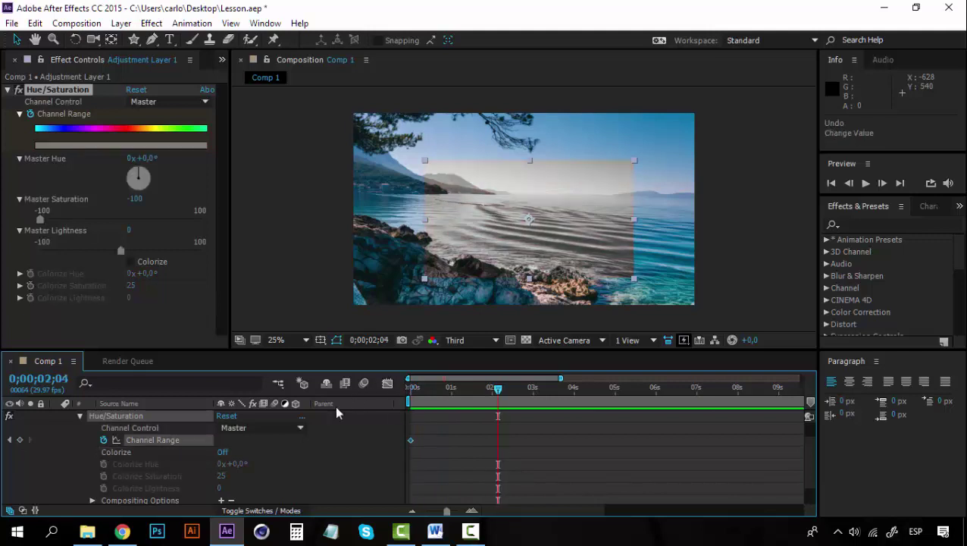
key(ctrl+z)
scroll(80, 447, up, 2)
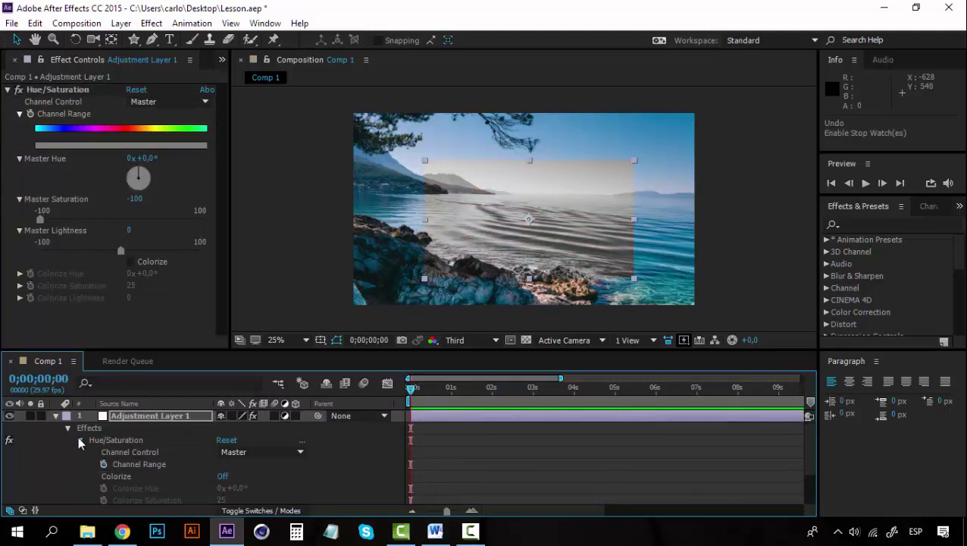
click(80, 439)
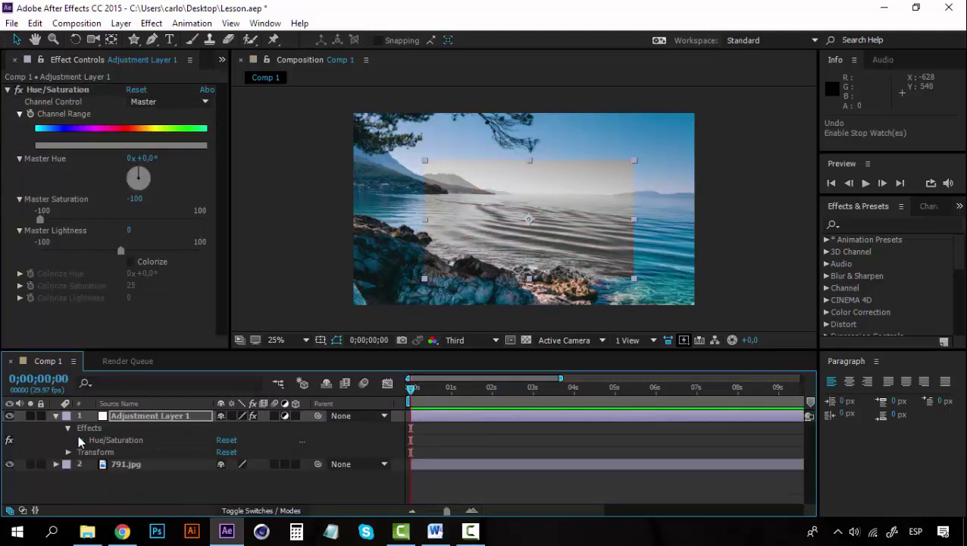
Move the adjustment layer to the image's upper left at position 584, 320 and set its first Position keyframe at 0 seconds
click(67, 453)
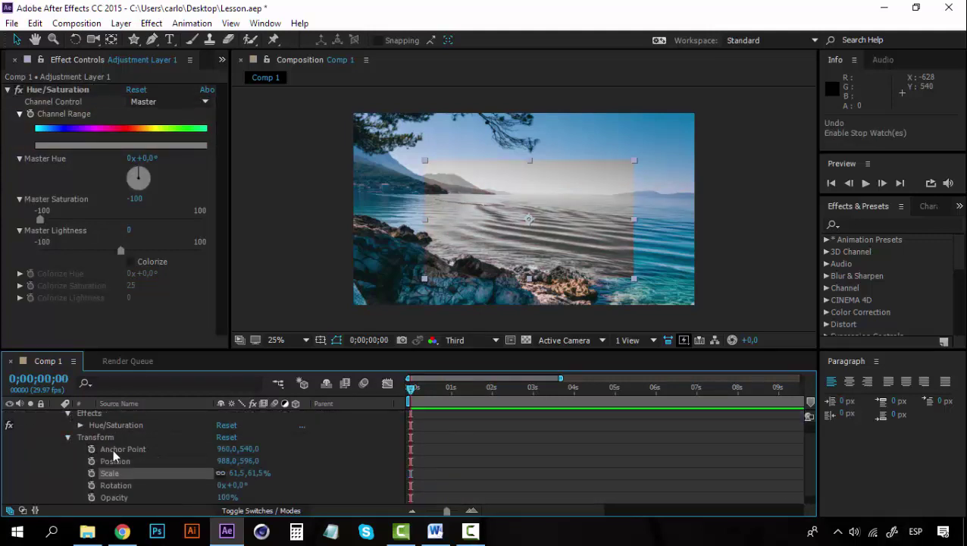
click(124, 460)
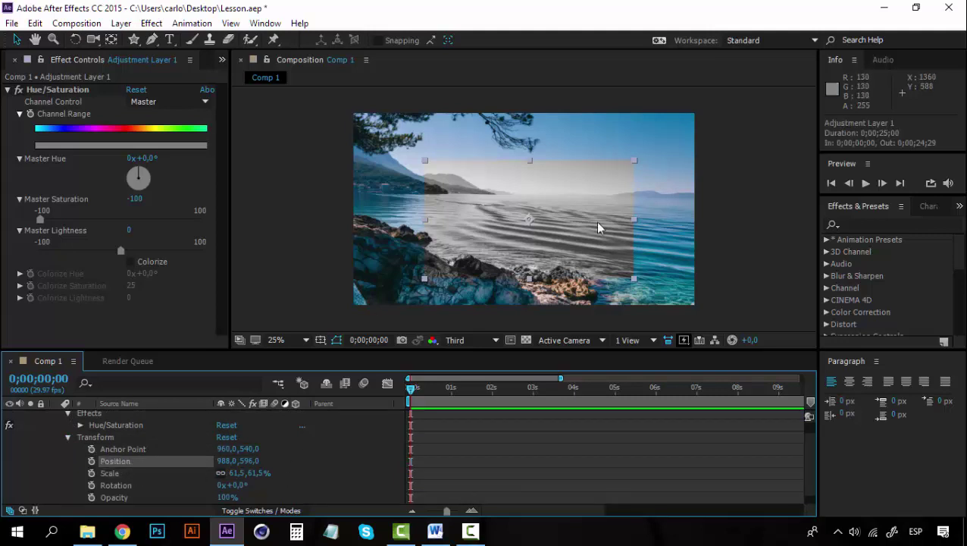
drag(601, 224, 529, 179)
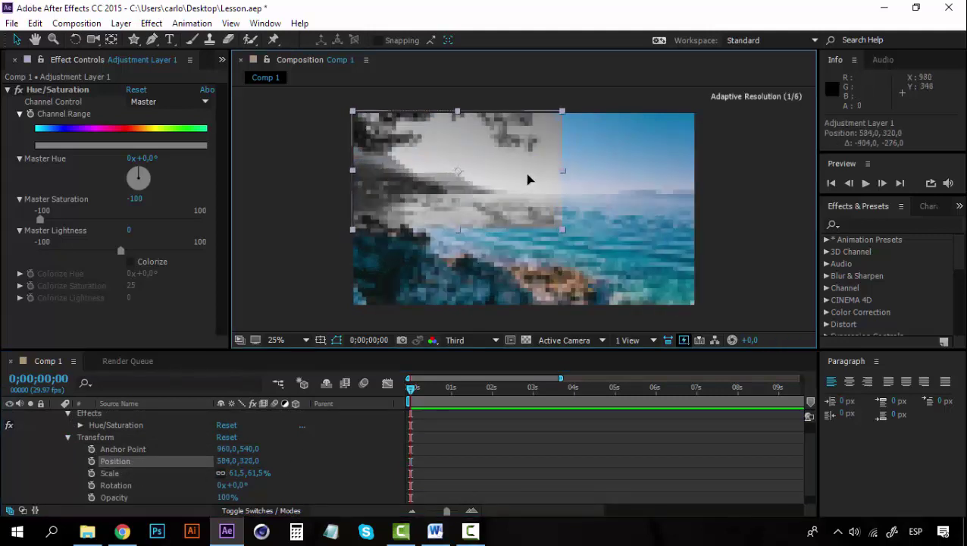
click(92, 461)
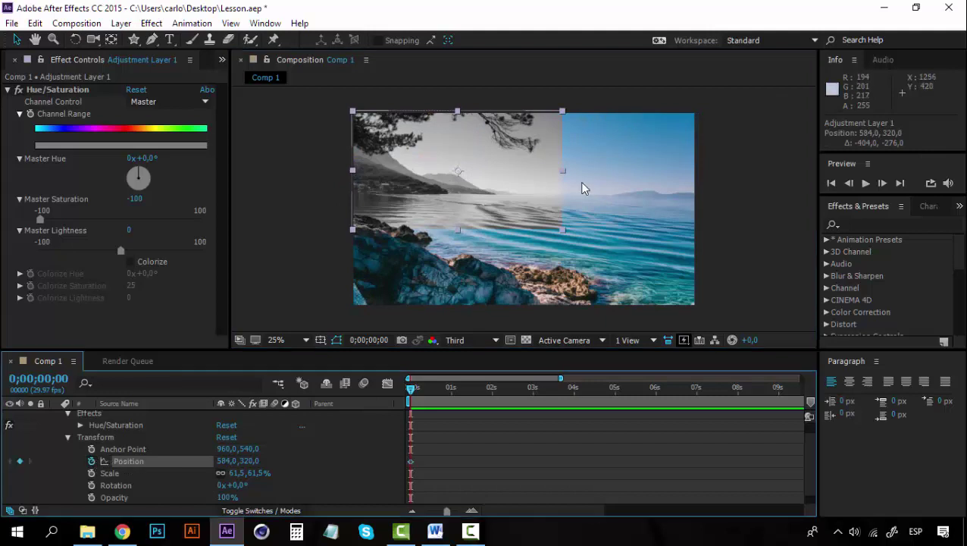
Keyframe the layer's position at 1324, 756 at 1 s, the image's upper right at 2 s and 532, 736 at 3 s, and preview the animation
click(450, 387)
drag(543, 126, 644, 178)
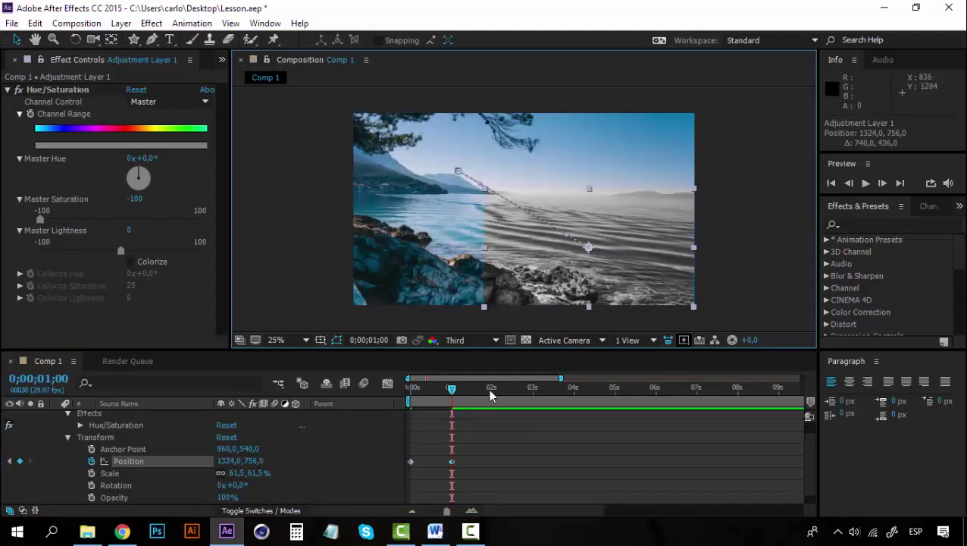
click(491, 389)
drag(640, 227, 492, 210)
click(533, 388)
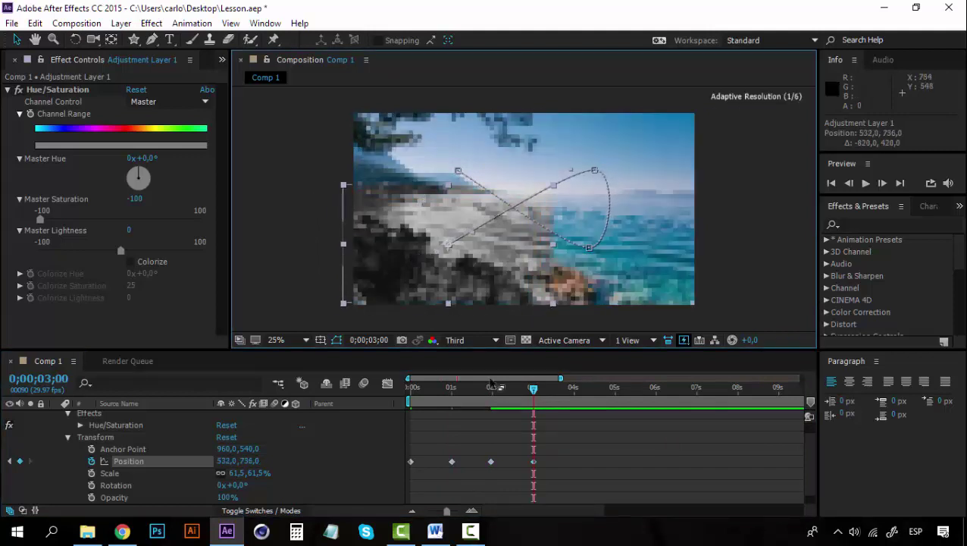
key(space)
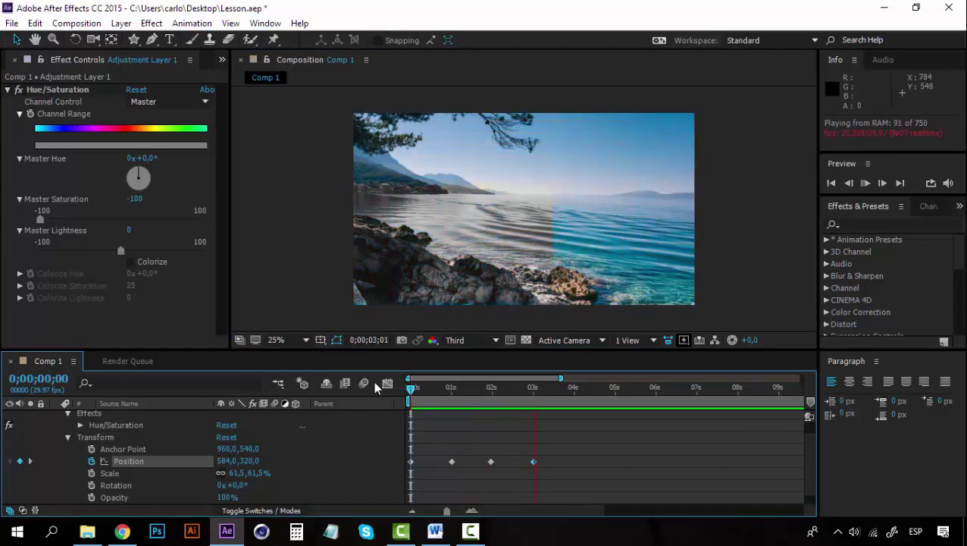
click(412, 387)
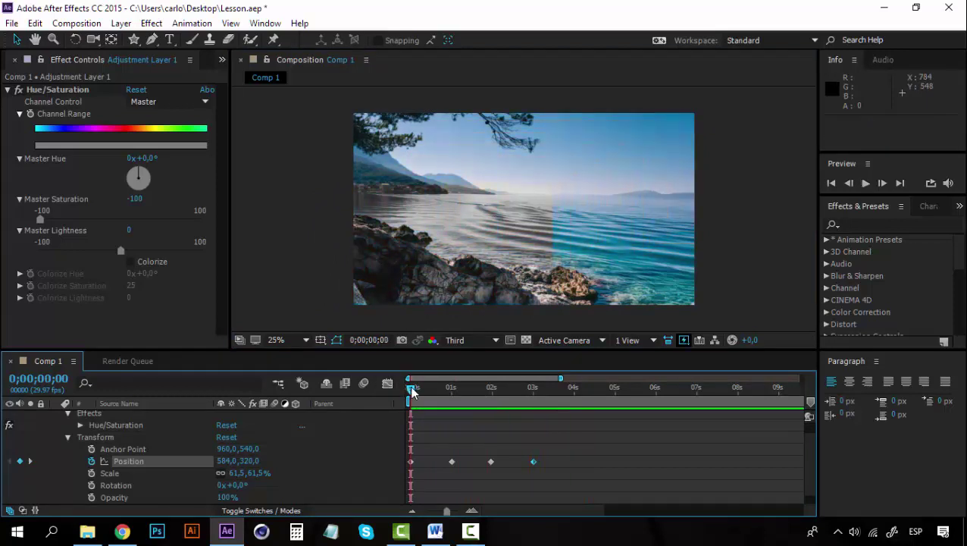
Collapse the adjustment layer's Transform group and its whole property list in the timeline
scroll(184, 470, up, 1)
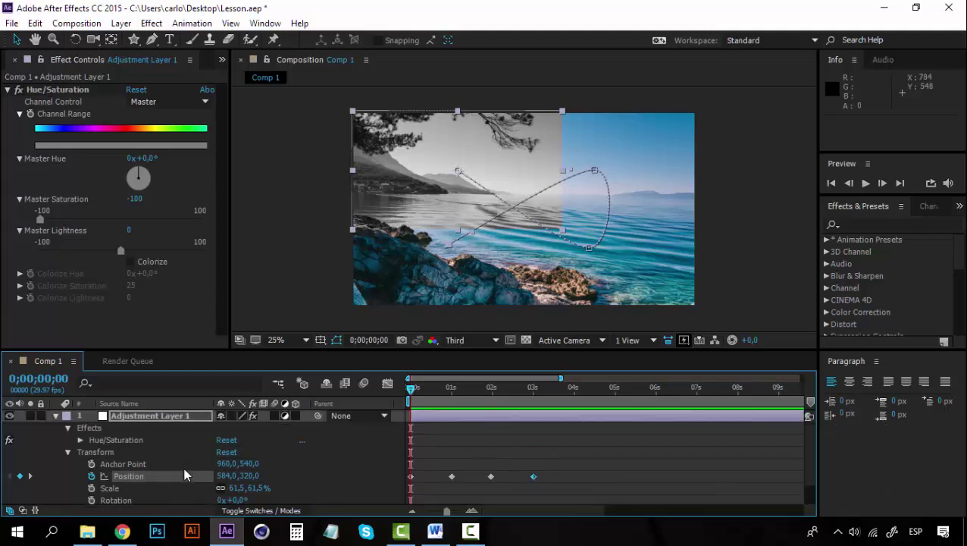
click(68, 453)
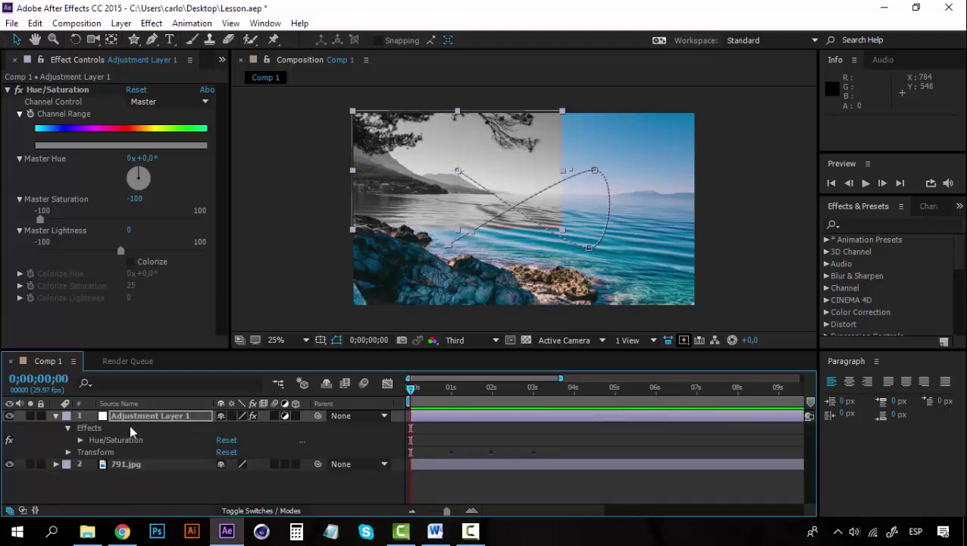
click(56, 416)
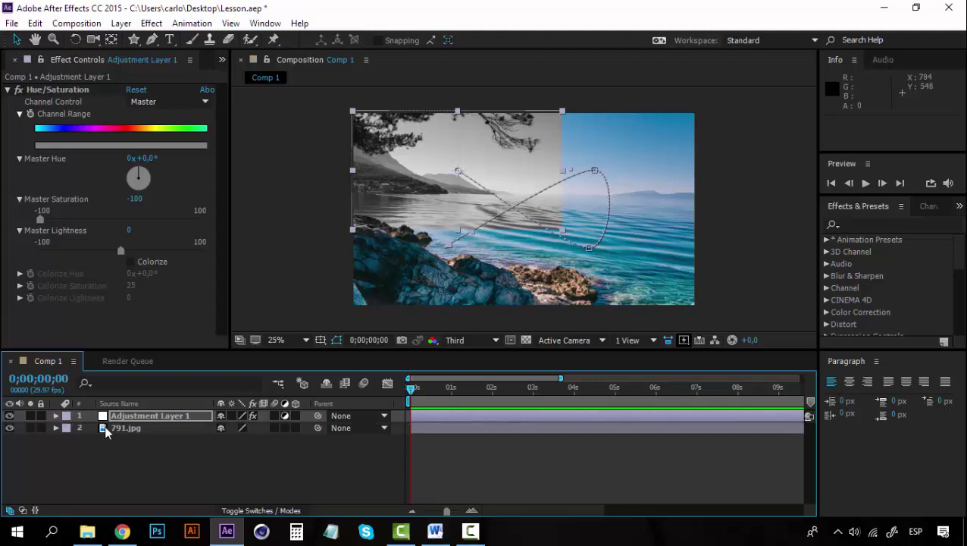
Select the 791.jpg layer and the adjustment layer alternately to compare which effects each one carries
click(107, 426)
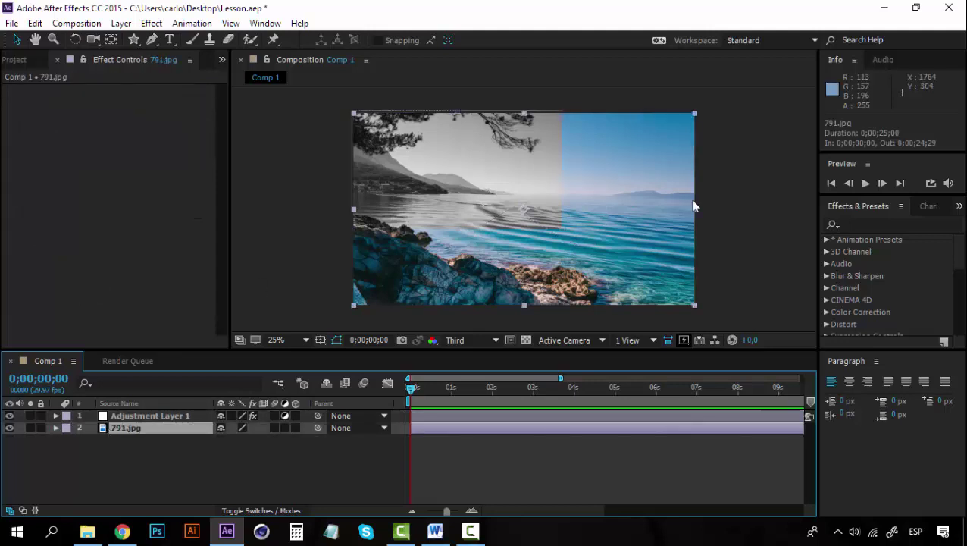
click(147, 418)
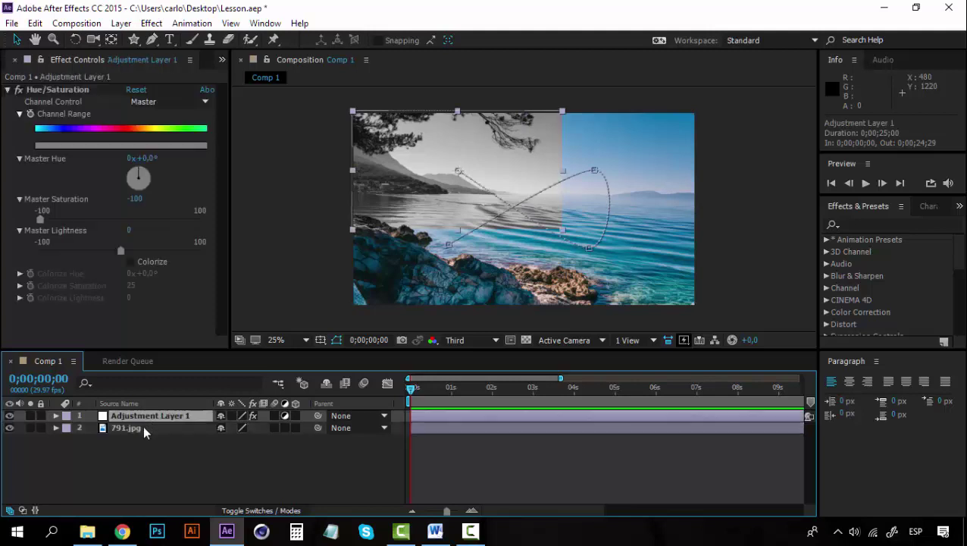
click(143, 428)
click(152, 417)
Toggle the adjustment layer's Hue/Saturation effect off and on to compare the image with and without it
click(38, 91)
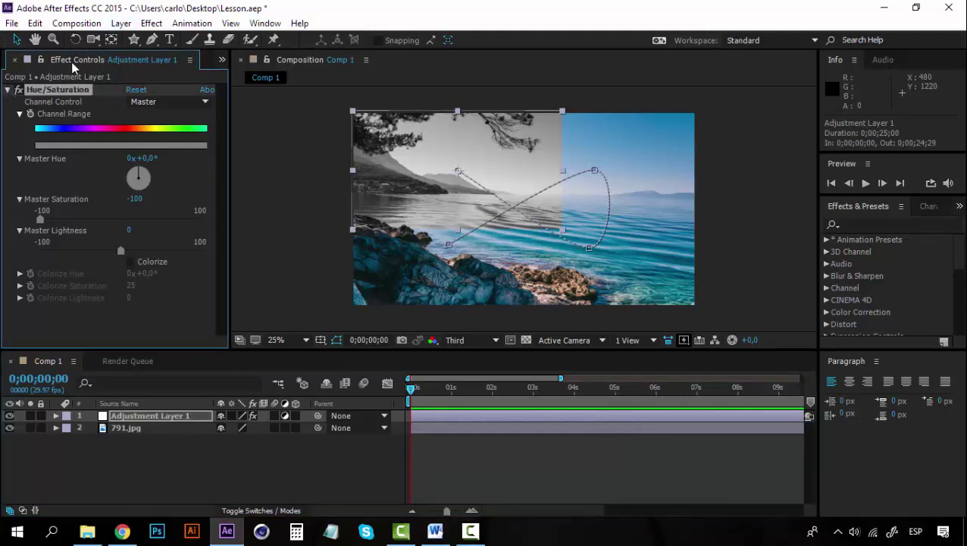
click(18, 90)
click(18, 90)
click(18, 89)
click(18, 89)
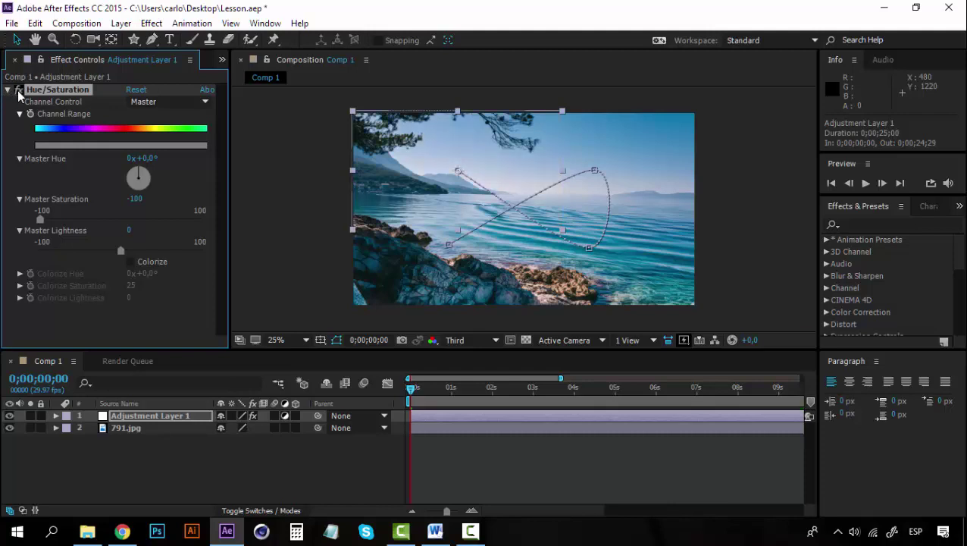
Collapse the Hue/Saturation settings in the adjustment layer's effect controls
click(7, 89)
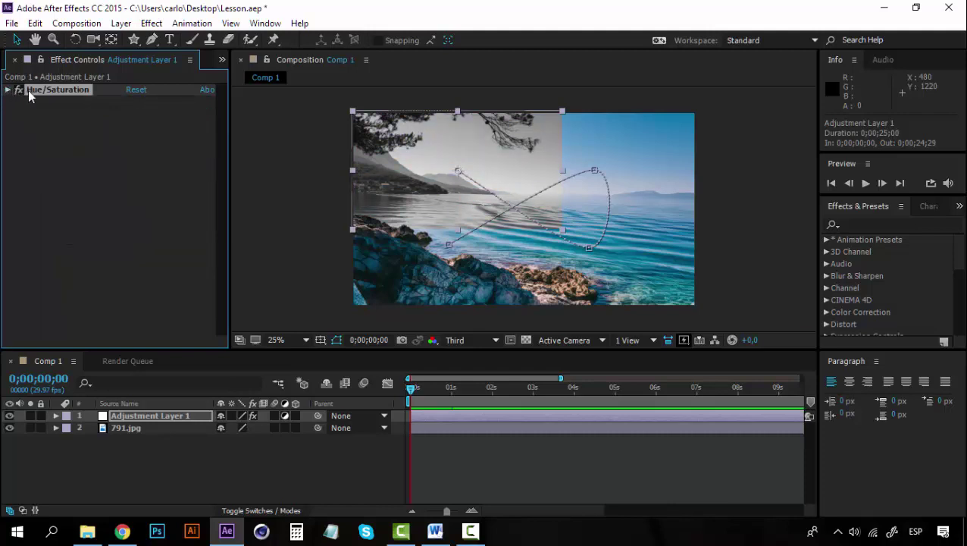
click(8, 90)
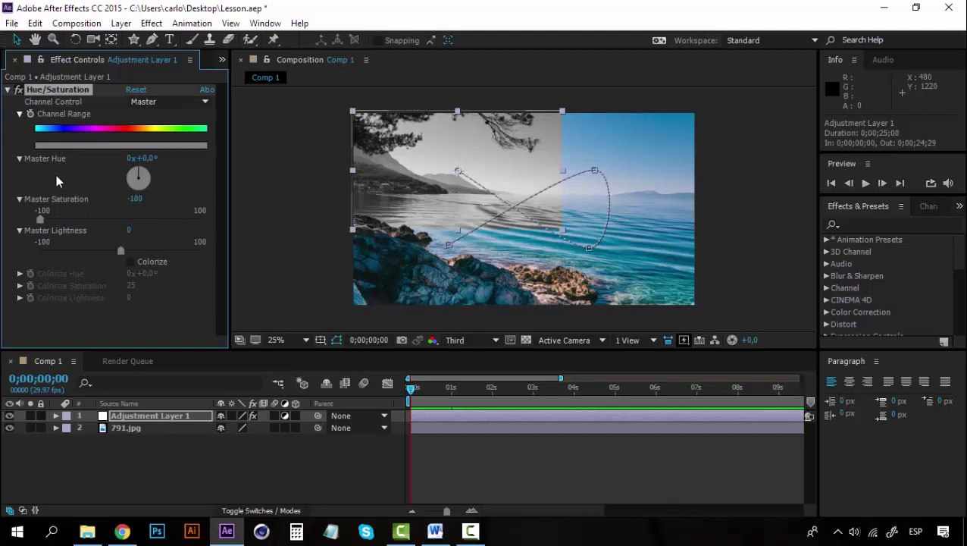
click(7, 89)
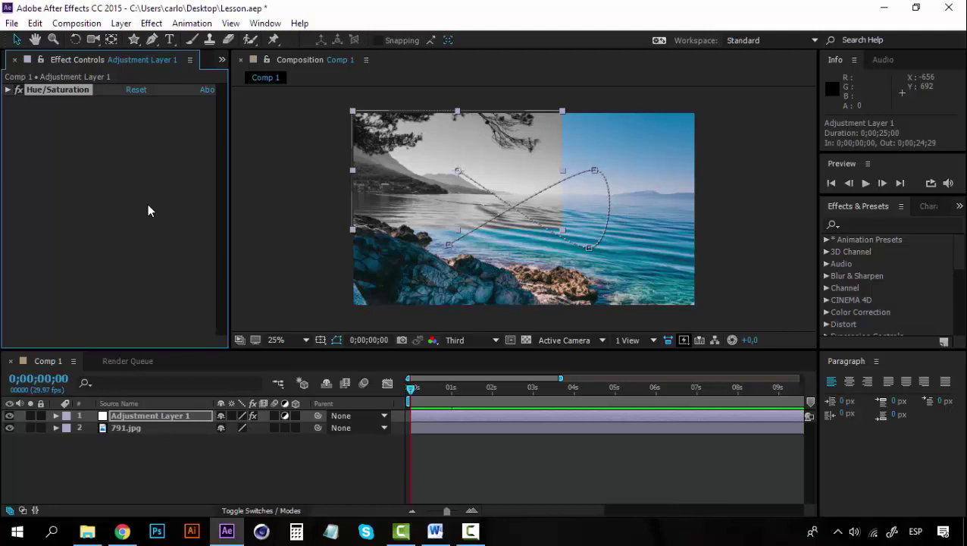
click(123, 23)
mouse_move(305, 22)
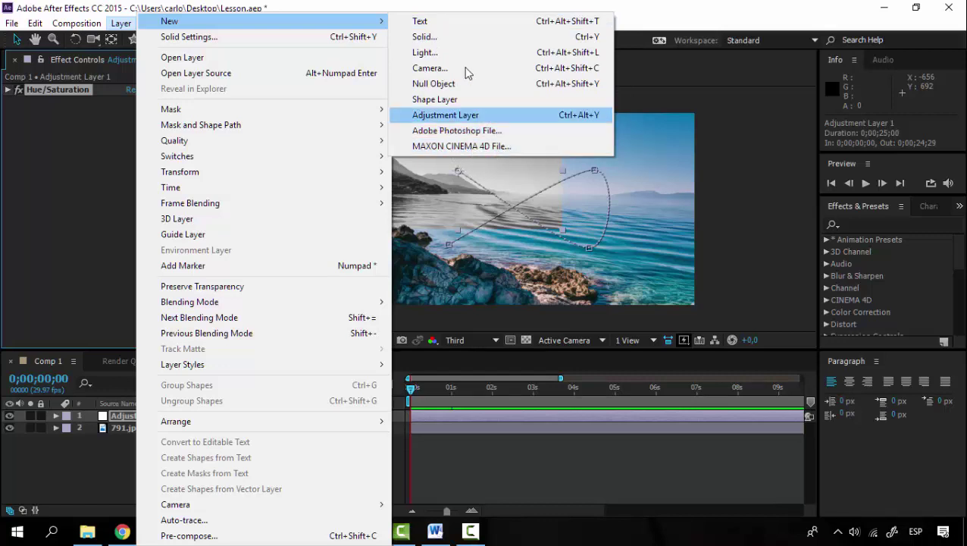
click(633, 22)
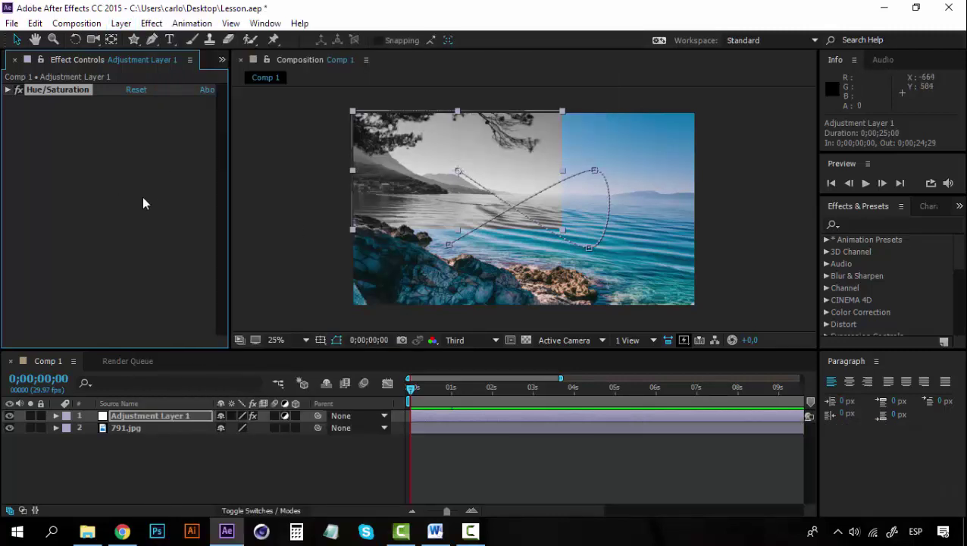
click(151, 412)
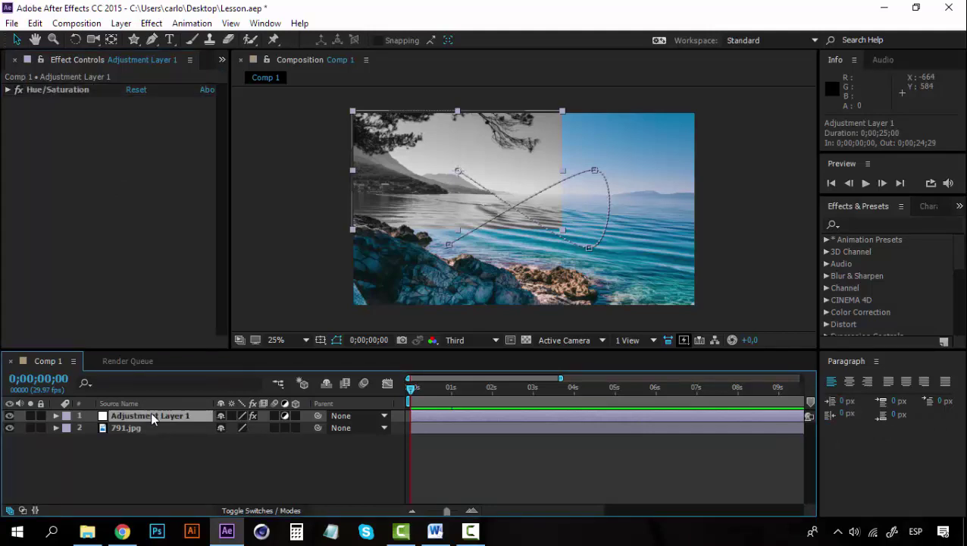